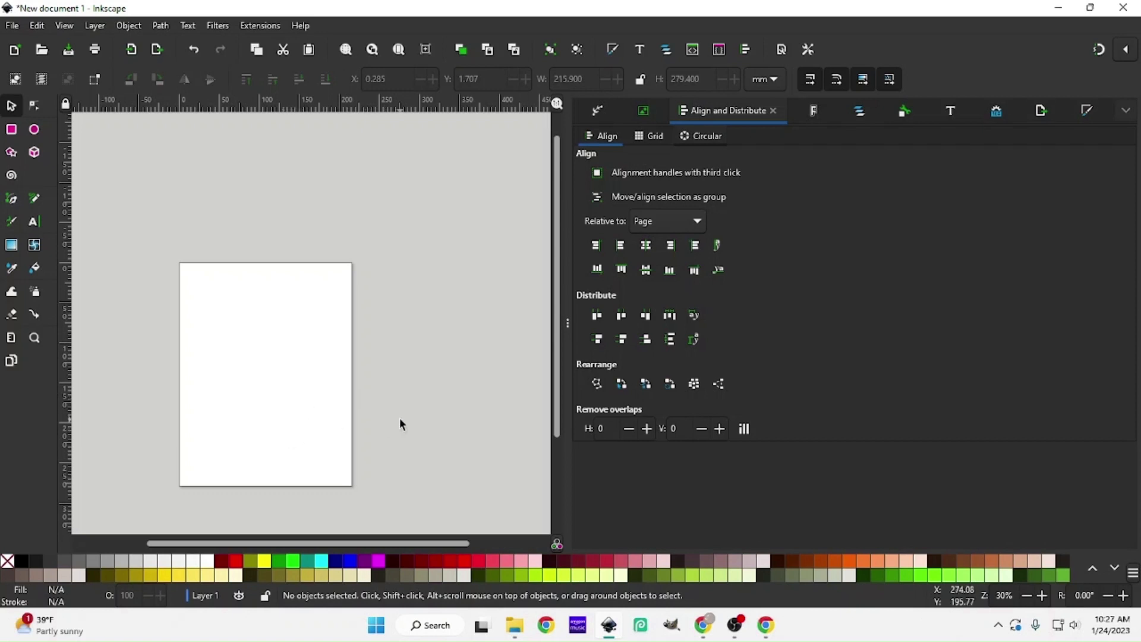
- Import the CarCoasterPNG template from the Downloads folder
{"action": "left_click", "coordinate": [12, 26]}
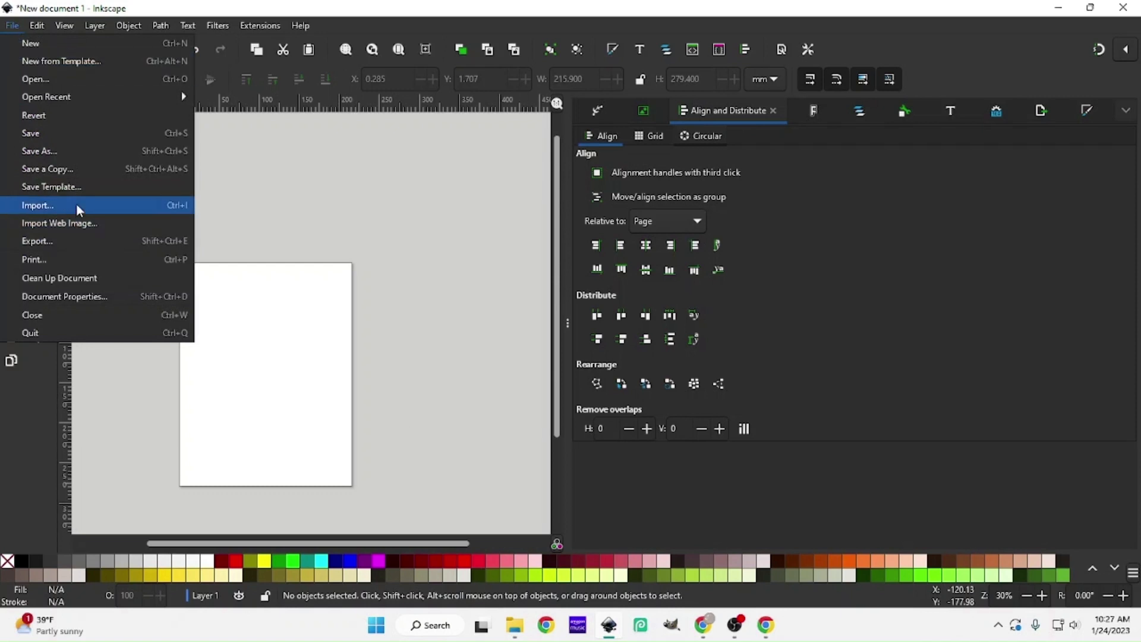
{"action": "left_click", "coordinate": [196, 214]}
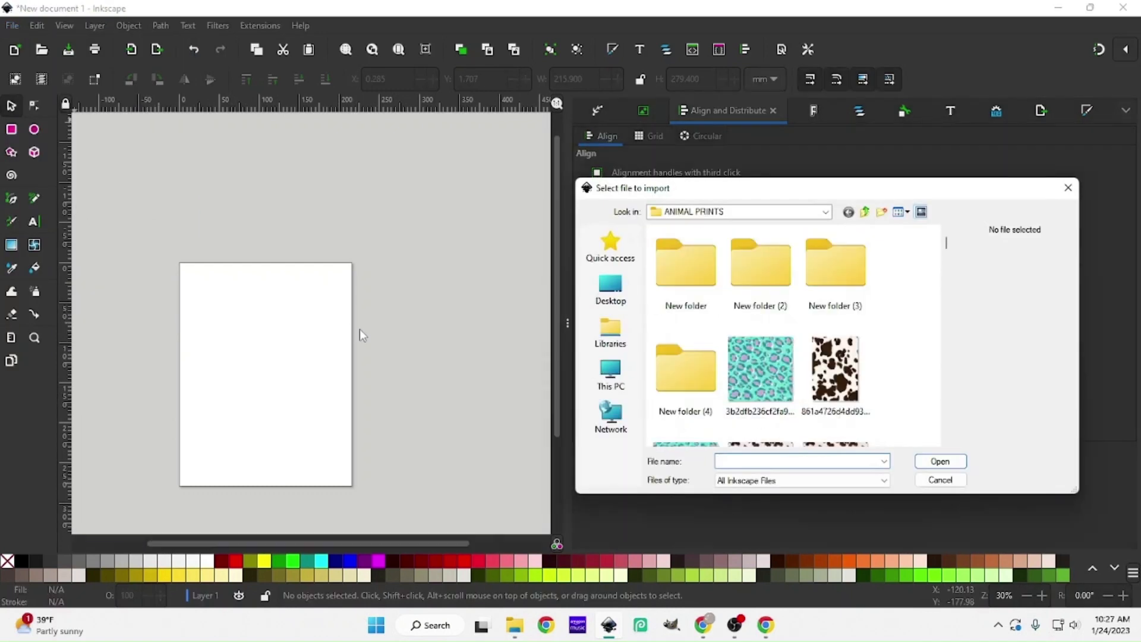
{"action": "left_click", "coordinate": [617, 379]}
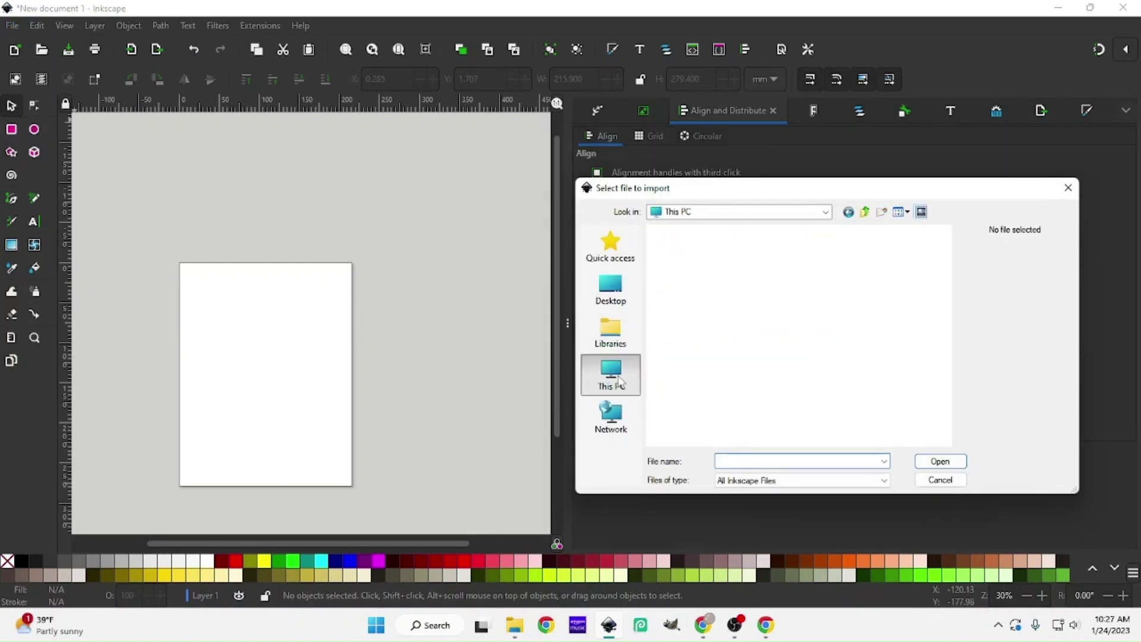
{"action": "double_click", "coordinate": [737, 343]}
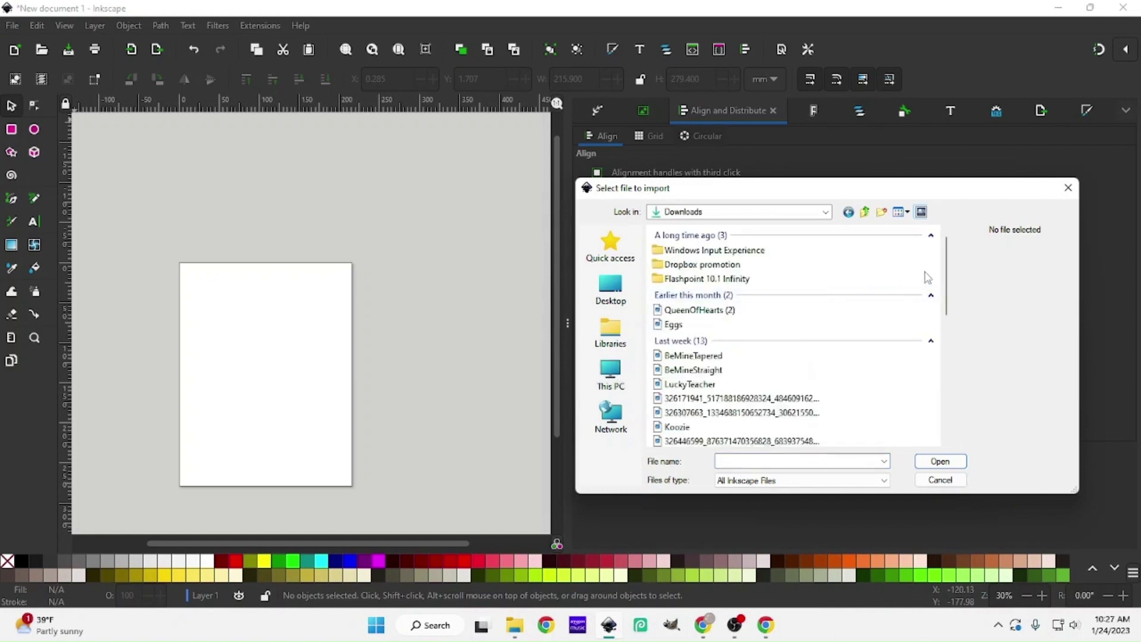
{"action": "left_click_drag", "start_coordinate": [950, 262], "coordinate": [949, 409]}
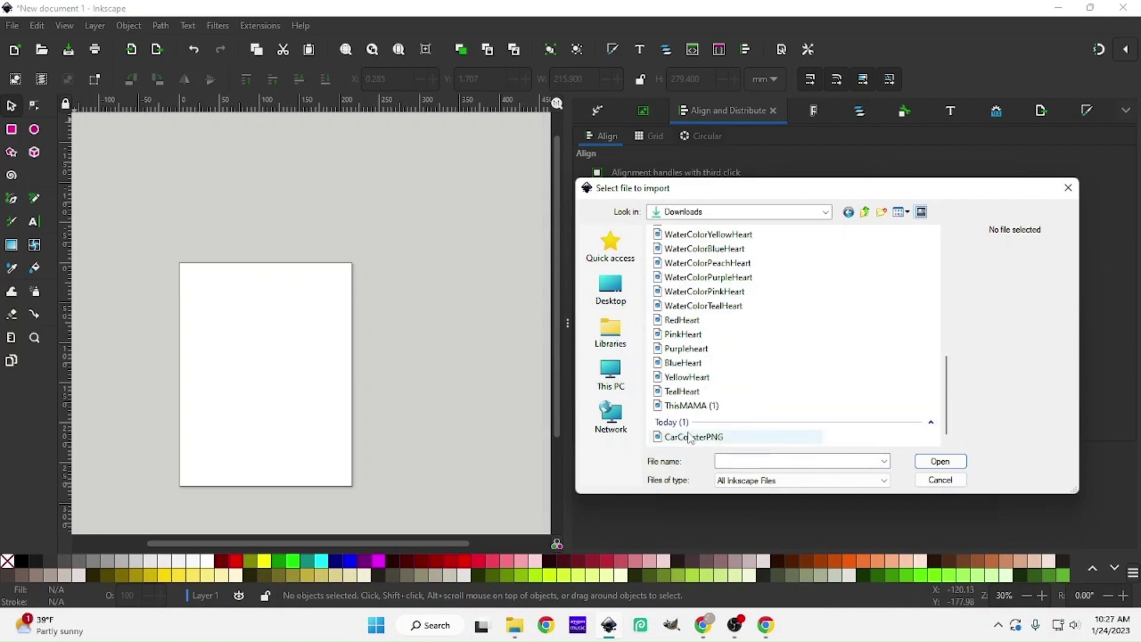
{"action": "double_click", "coordinate": [719, 438]}
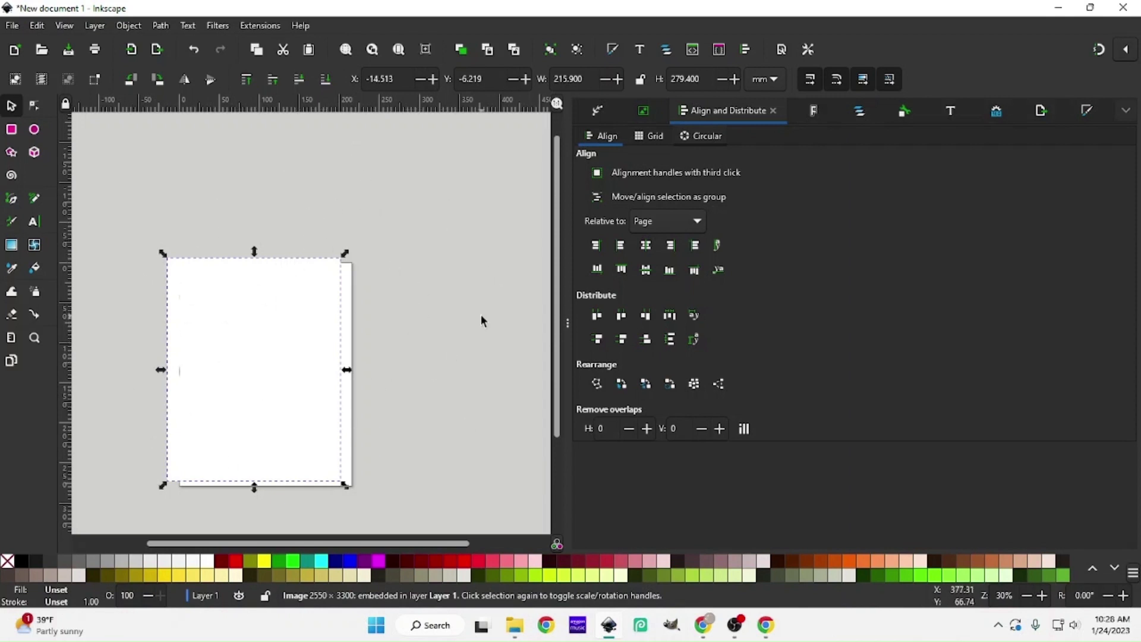
- Move the imported coaster template off the page onto the desk area beside it, at about X 229 mm
{"action": "mouse_move", "coordinate": [281, 339]}
{"action": "left_mouse_down"}
{"action": "mouse_move", "coordinate": [310, 357]}
{"action": "mouse_move", "coordinate": [294, 345]}
{"action": "left_mouse_up"}
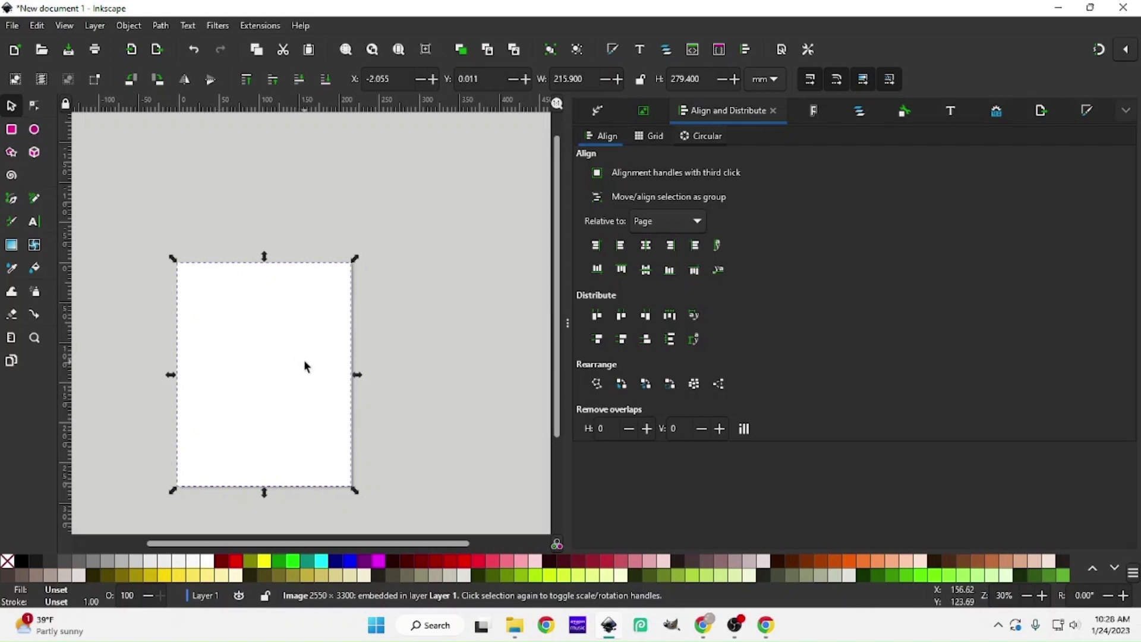
{"action": "mouse_move", "coordinate": [304, 361]}
{"action": "left_mouse_down"}
{"action": "mouse_move", "coordinate": [299, 381]}
{"action": "mouse_move", "coordinate": [316, 386]}
{"action": "left_mouse_up"}
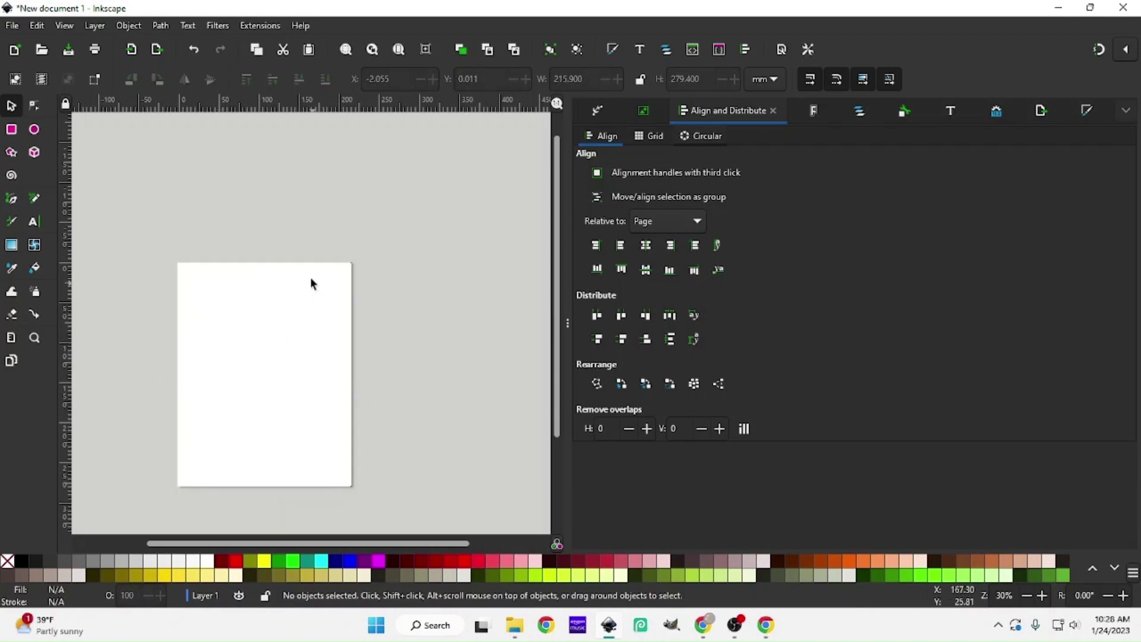
{"action": "left_click_drag", "start_coordinate": [304, 273], "coordinate": [491, 275]}
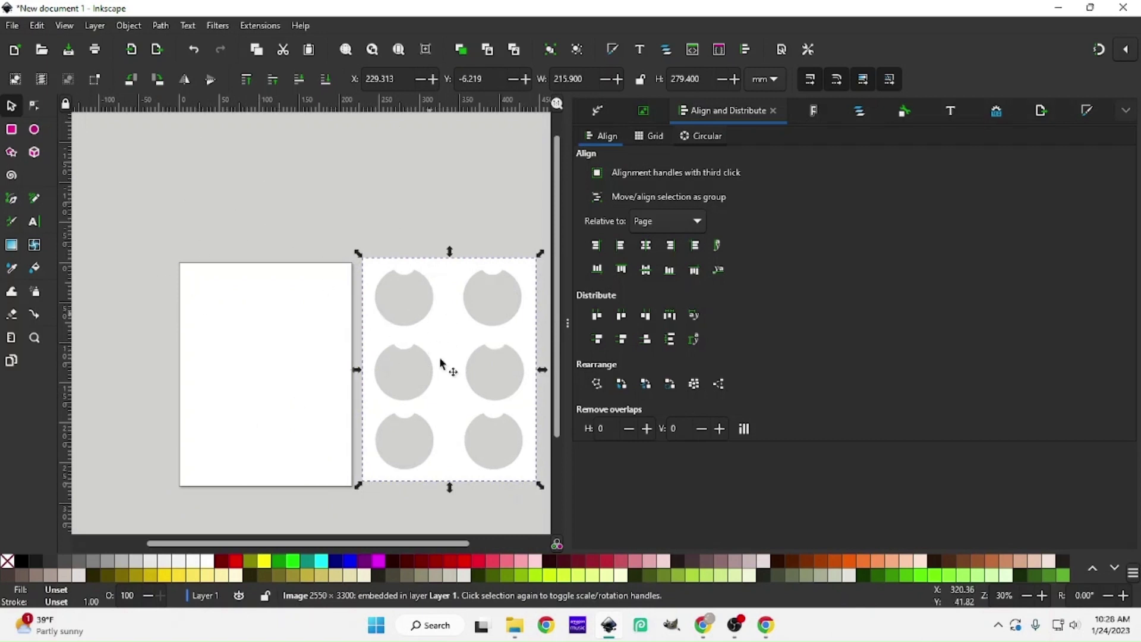
{"action": "scroll", "coordinate": [451, 373], "scroll_direction": "up", "scroll_amount": 1}
{"action": "left_click_drag", "start_coordinate": [427, 543], "coordinate": [502, 544]}
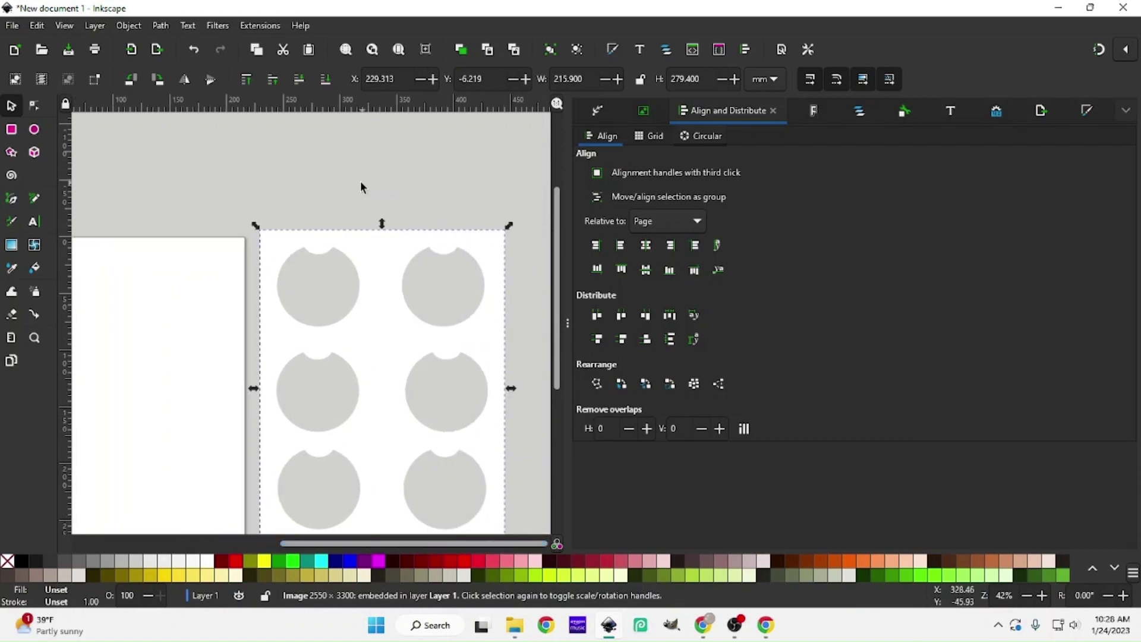
- Open the document properties and examine the page format and the option that keeps the border always on top
{"action": "left_click", "coordinate": [782, 50]}
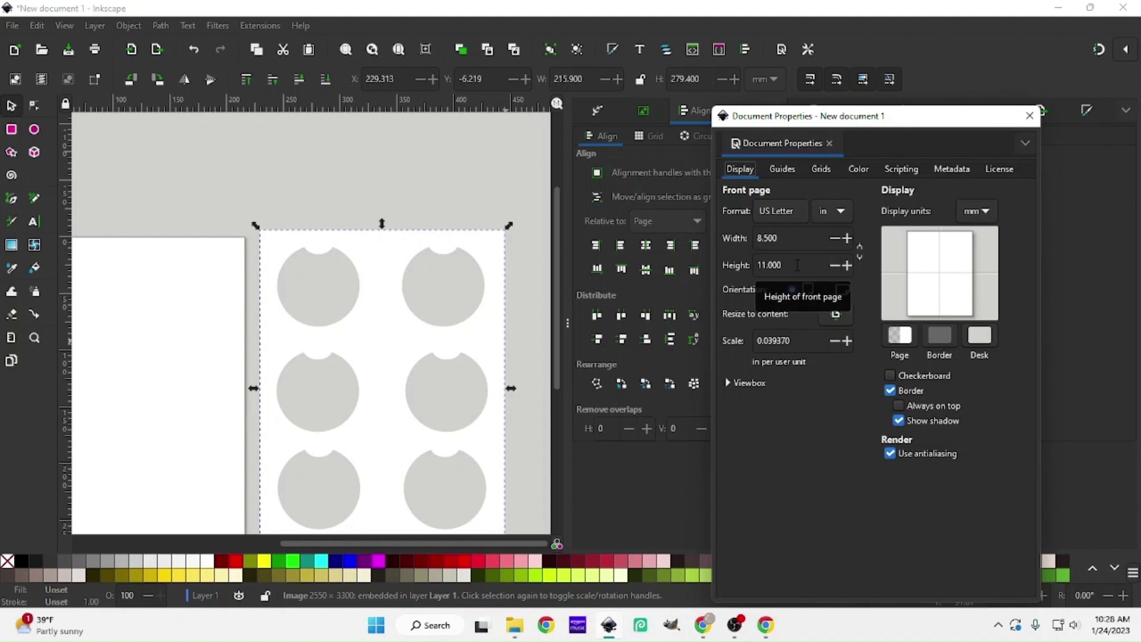
{"action": "left_click", "coordinate": [798, 212]}
{"action": "left_click", "coordinate": [796, 44]}
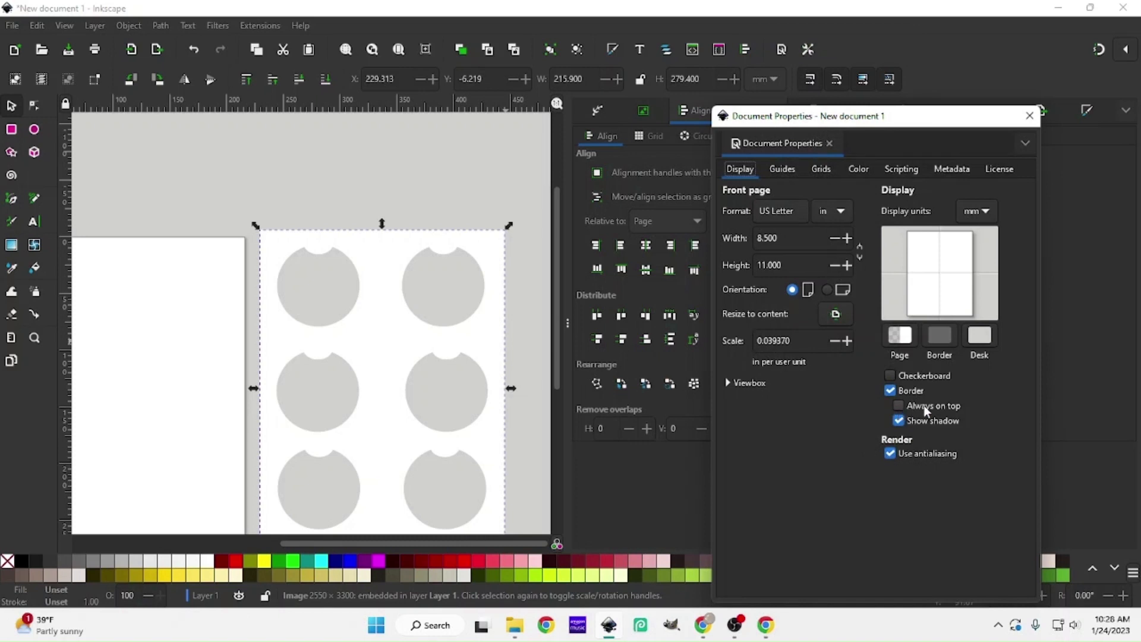
{"action": "left_click", "coordinate": [898, 407]}
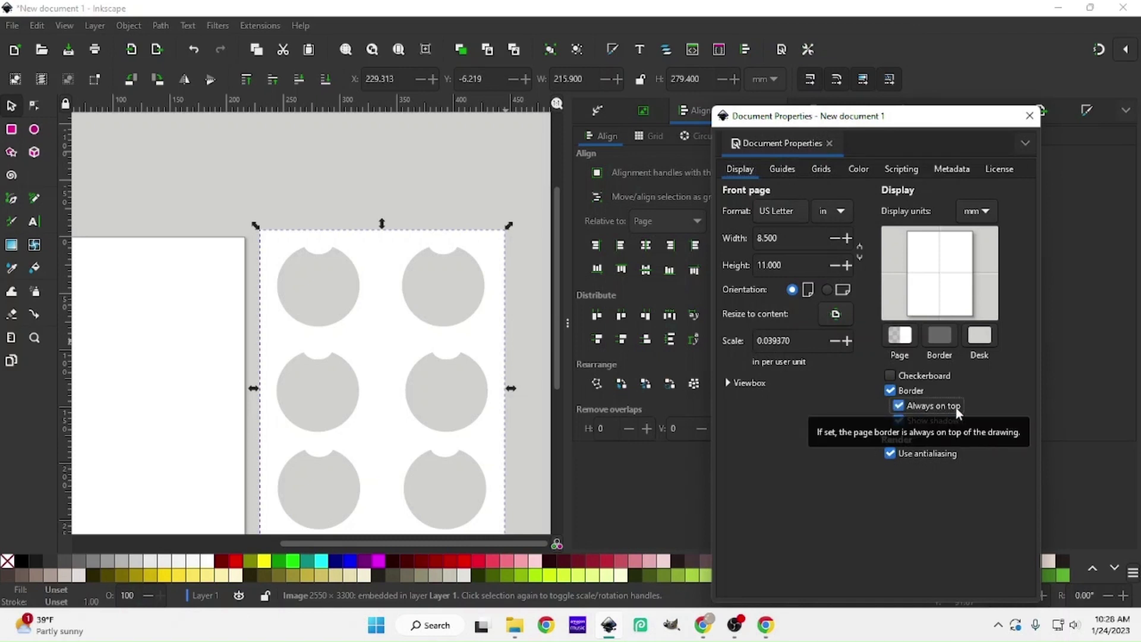
{"action": "left_click", "coordinate": [898, 409]}
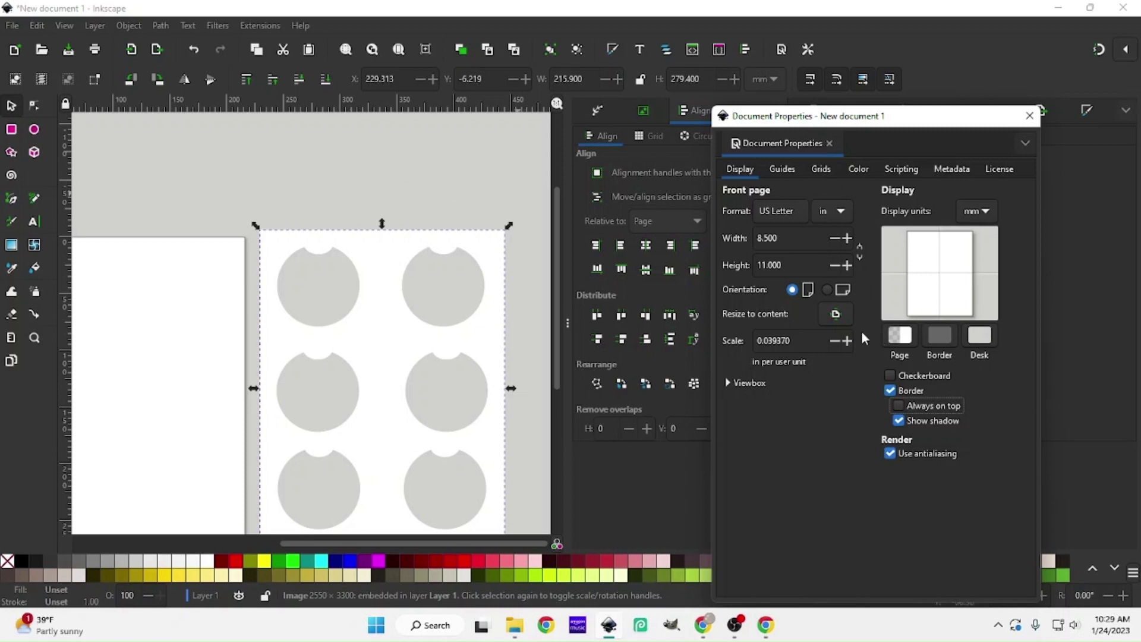
- Lighten the desk color to hue 0, saturation 0 and lightness 84 in HSL, and close the document properties
{"action": "left_click", "coordinate": [981, 337]}
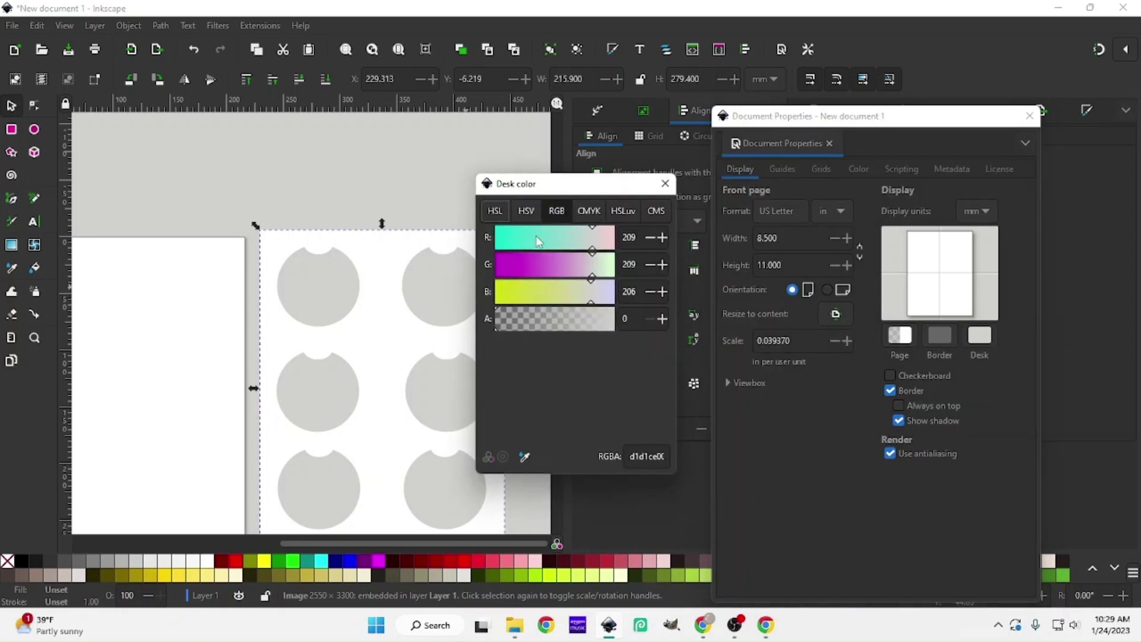
{"action": "left_click", "coordinate": [589, 211]}
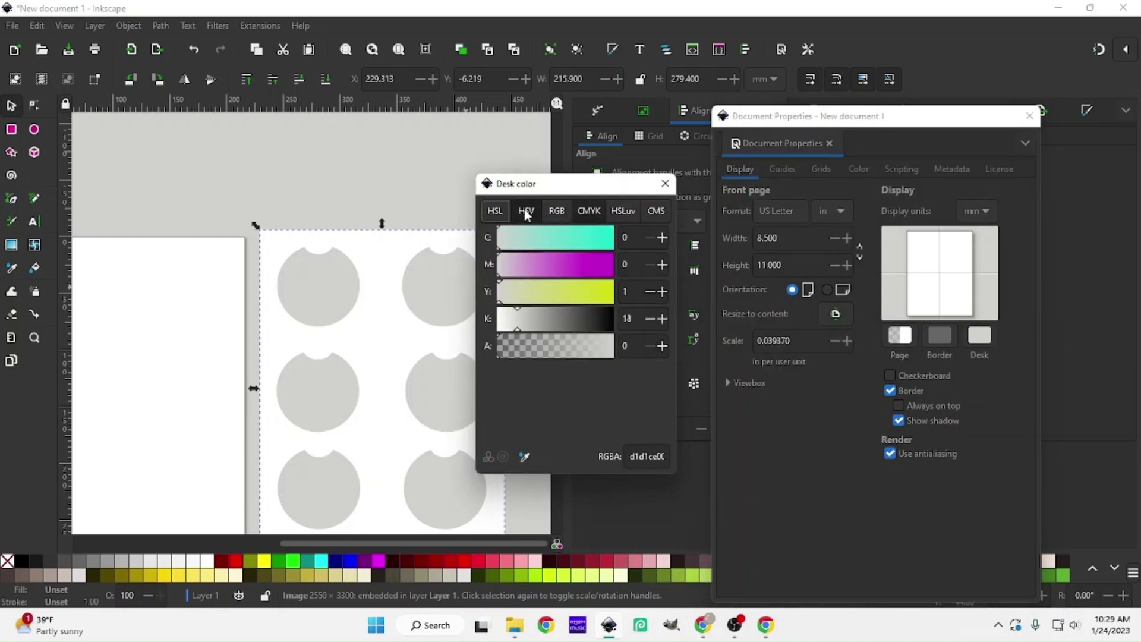
{"action": "left_click", "coordinate": [503, 213]}
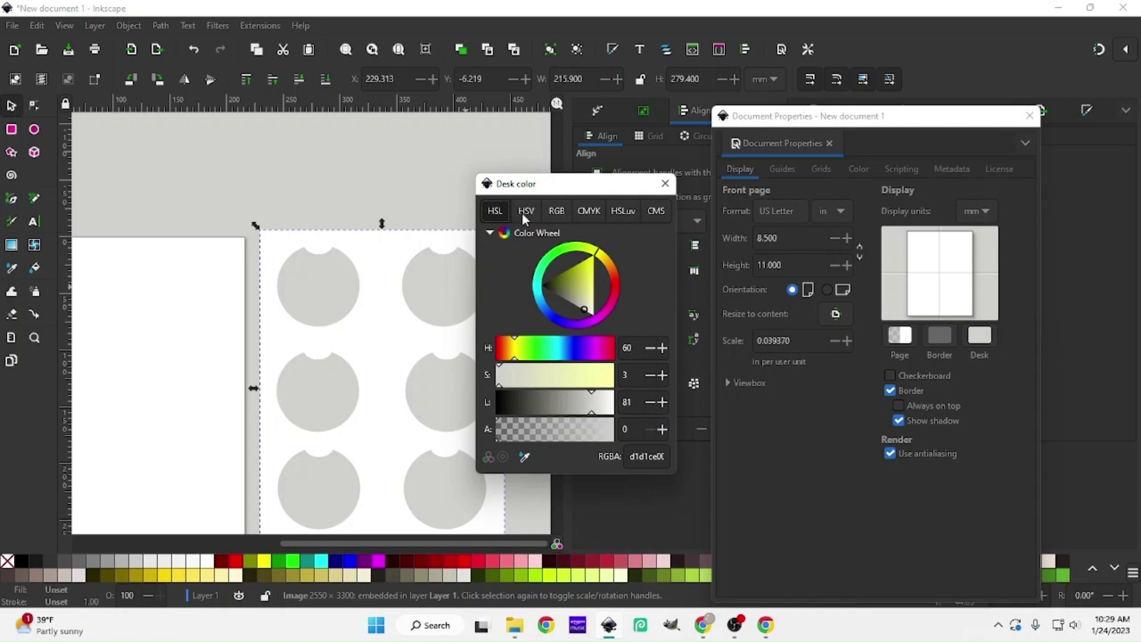
{"action": "mouse_move", "coordinate": [597, 414]}
{"action": "left_mouse_down"}
{"action": "mouse_move", "coordinate": [560, 402]}
{"action": "mouse_move", "coordinate": [614, 401]}
{"action": "mouse_move", "coordinate": [598, 407]}
{"action": "left_mouse_up"}
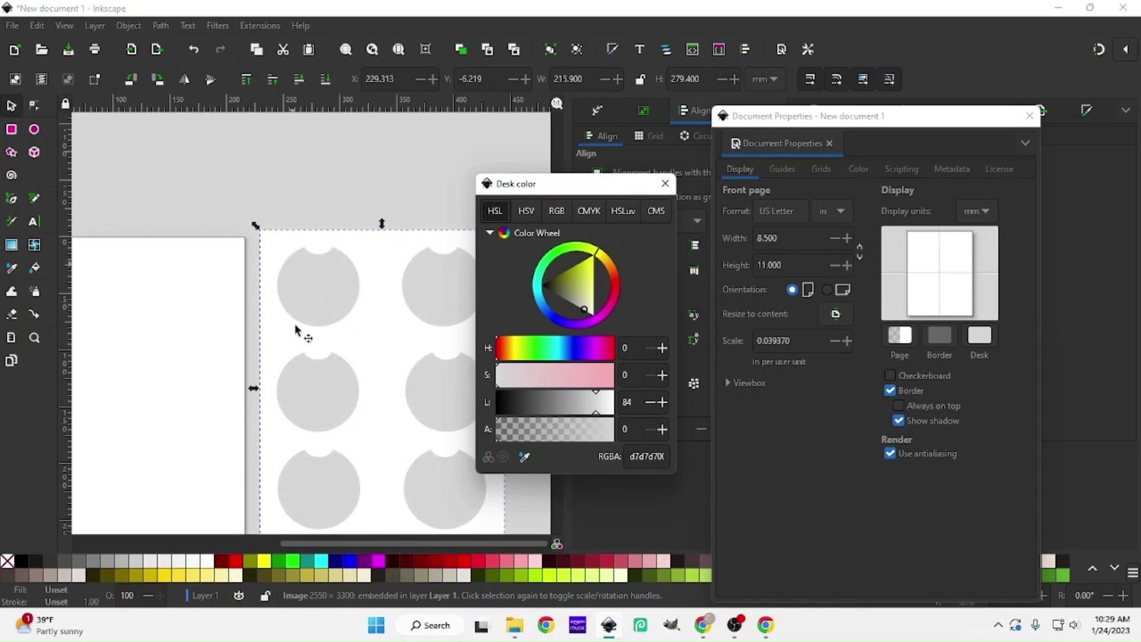
{"action": "left_click", "coordinate": [665, 183]}
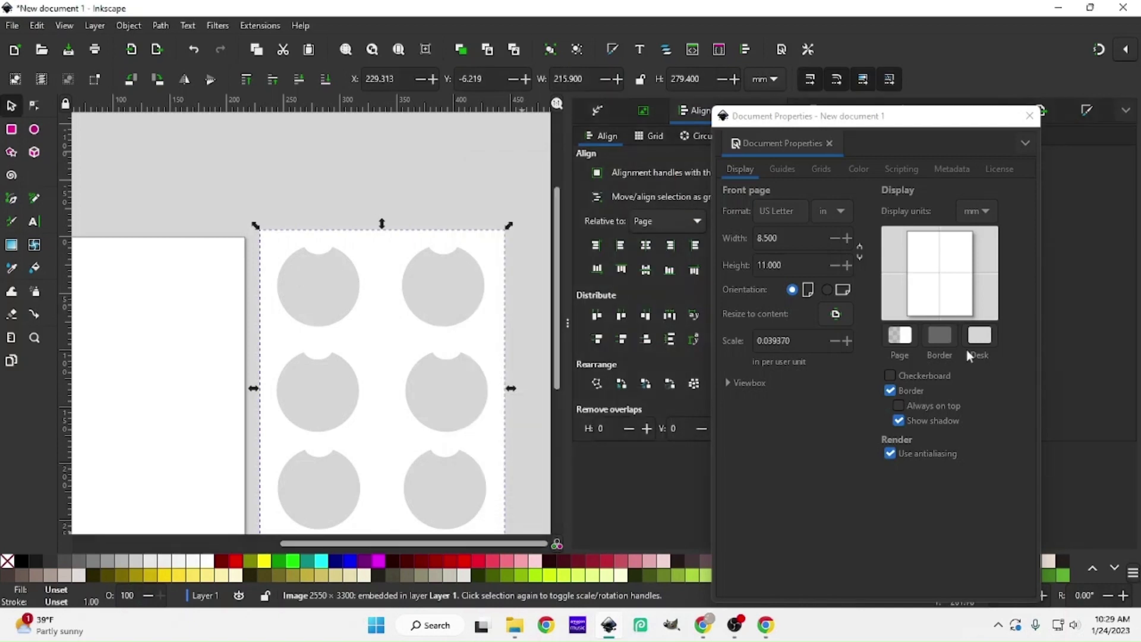
{"action": "left_click", "coordinate": [1029, 115]}
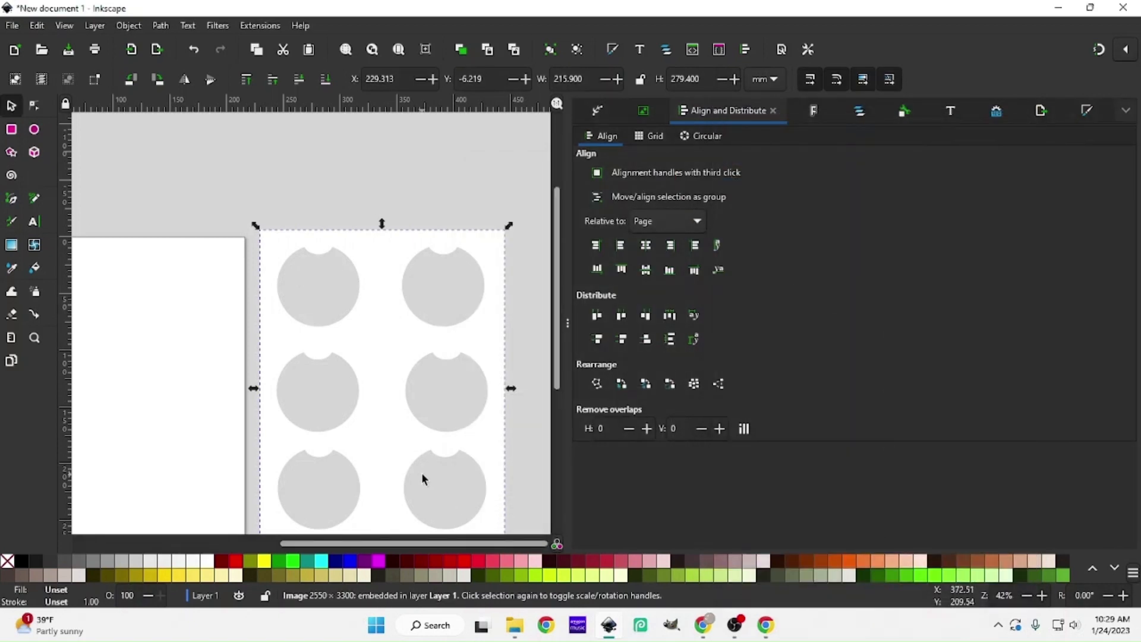
- Shift the coaster template farther from the page, to about X 250 mm and Y -0.6 mm
{"action": "scroll", "coordinate": [422, 473], "scroll_direction": "down", "scroll_amount": 4}
{"action": "left_click_drag", "start_coordinate": [391, 339], "coordinate": [415, 345]}
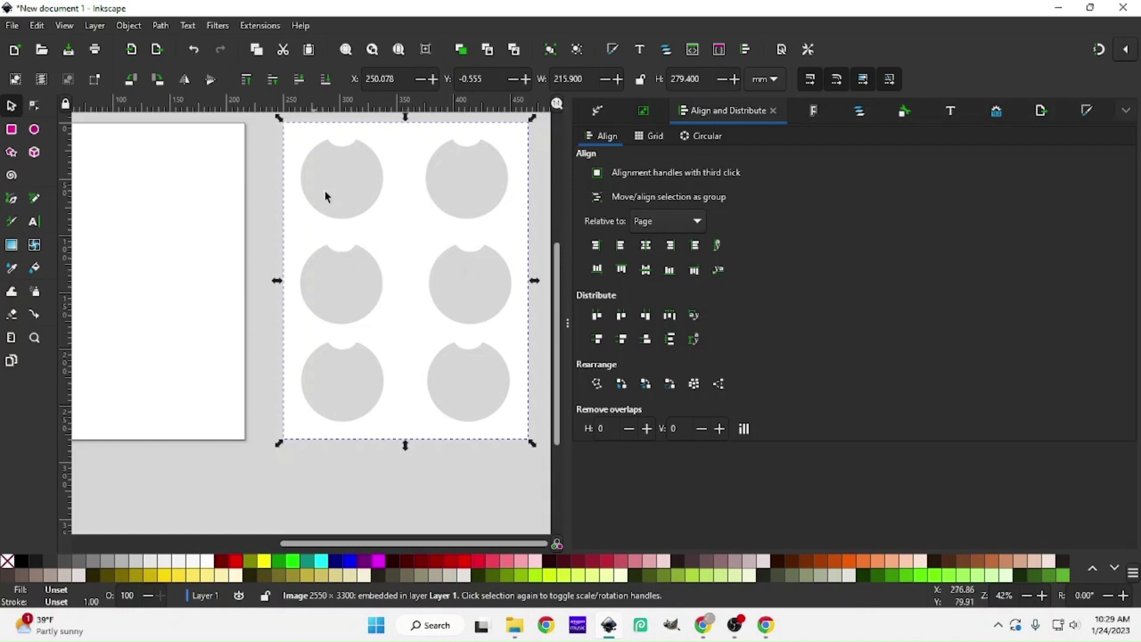
- Import the brown cow print image marked (1) from the ANIMAL PRINTS folder inside Backgrounds on the Desktop
{"action": "left_click", "coordinate": [11, 26]}
{"action": "left_click", "coordinate": [52, 205]}
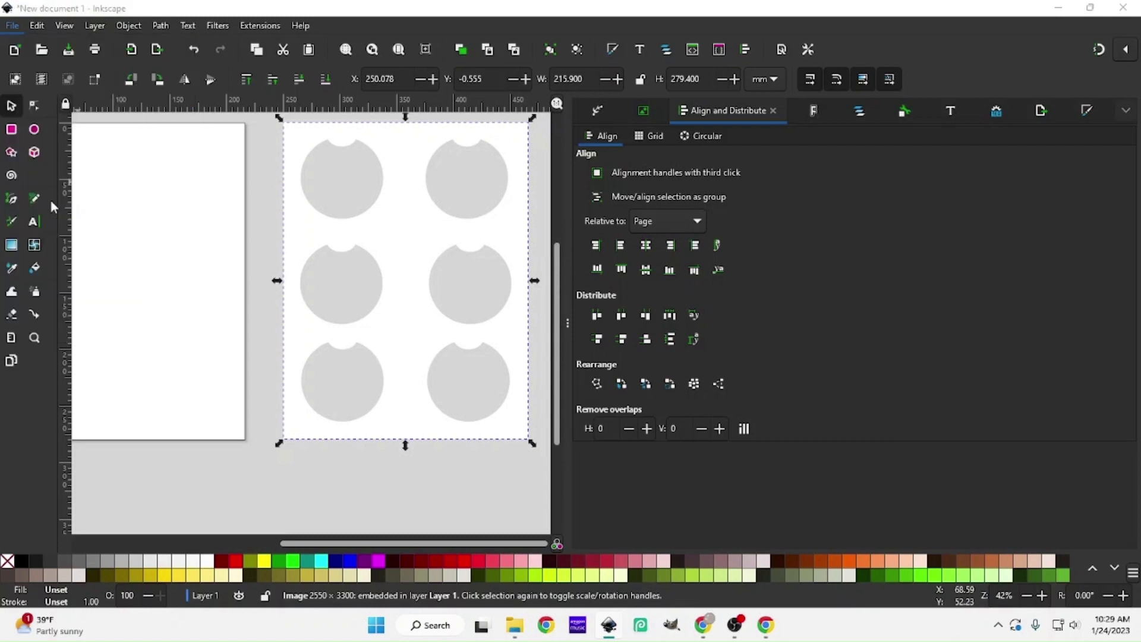
{"action": "left_click", "coordinate": [610, 289]}
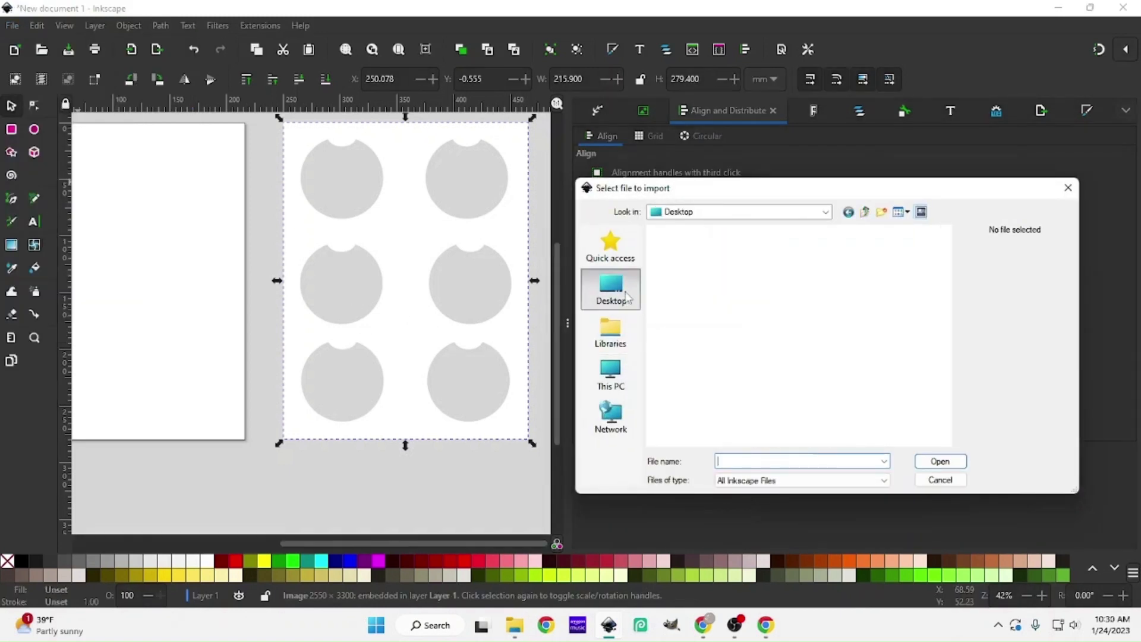
{"action": "scroll", "coordinate": [734, 324], "scroll_direction": "up", "scroll_amount": 10}
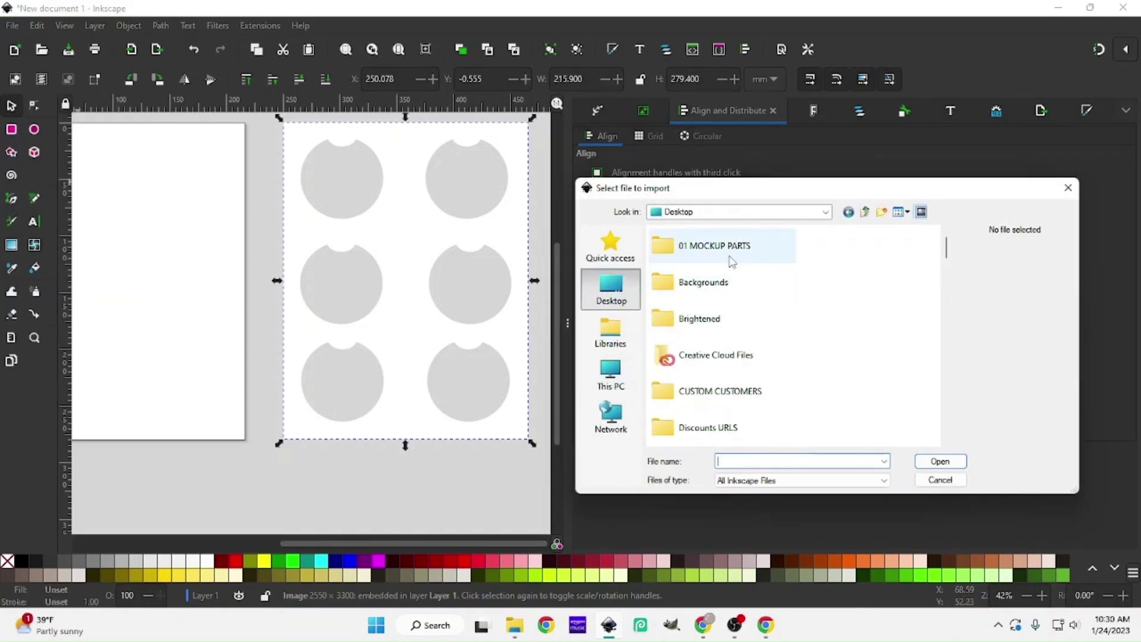
{"action": "double_click", "coordinate": [773, 287]}
{"action": "key", "text": "BackSpace"}
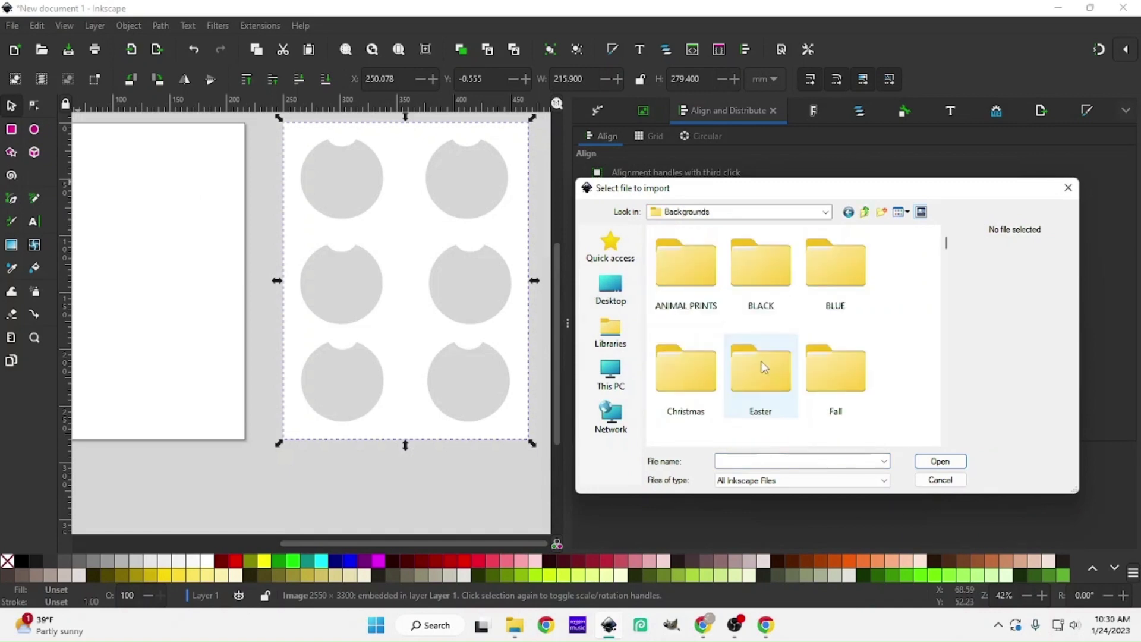
{"action": "double_click", "coordinate": [694, 262]}
{"action": "scroll", "coordinate": [747, 385], "scroll_direction": "down", "scroll_amount": 2}
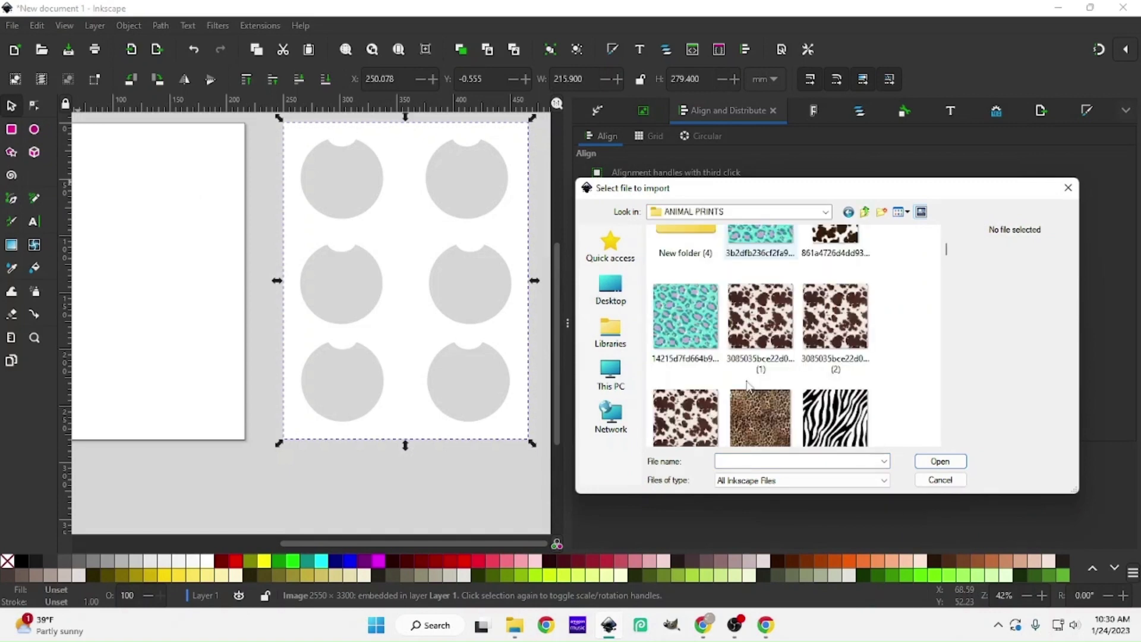
{"action": "double_click", "coordinate": [763, 321]}
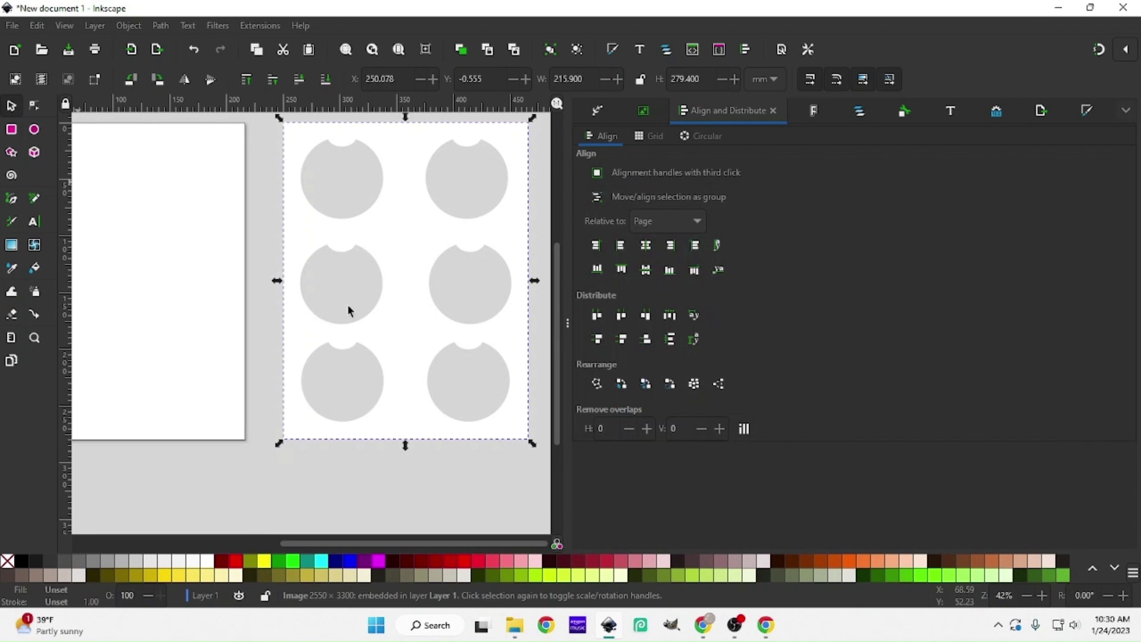
- Place the cow print over the template's upper-left coaster cutout and scale it to about 81.4 × 80.8 mm to cover the cutout
{"action": "left_click_drag", "start_coordinate": [292, 304], "coordinate": [358, 167]}
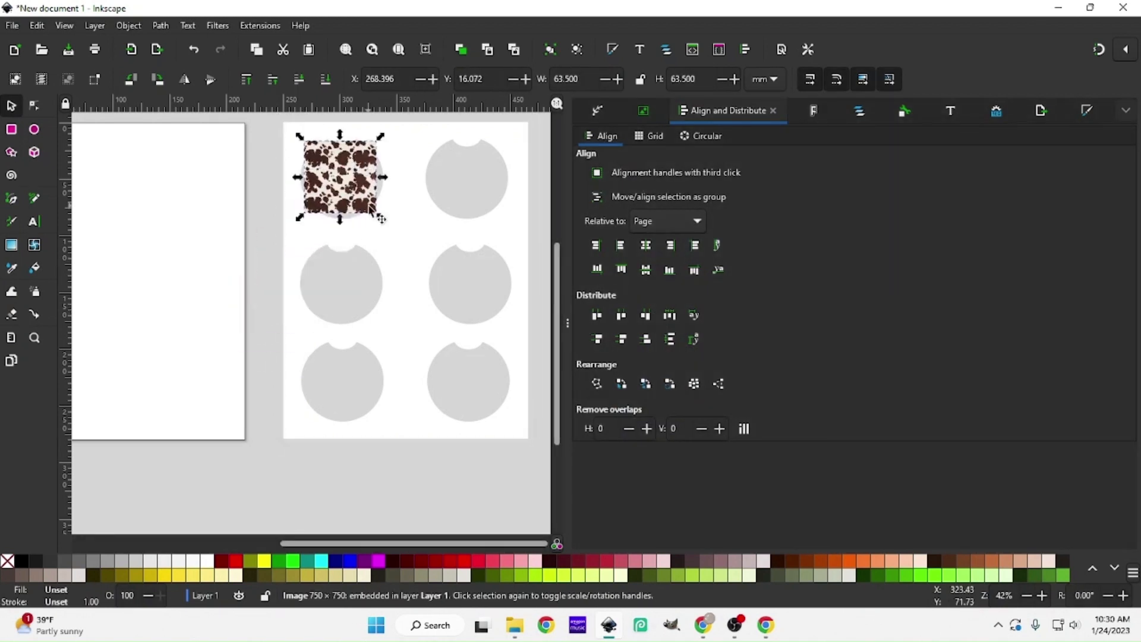
{"action": "key", "text": "plus"}
{"action": "key", "text": "plus"}
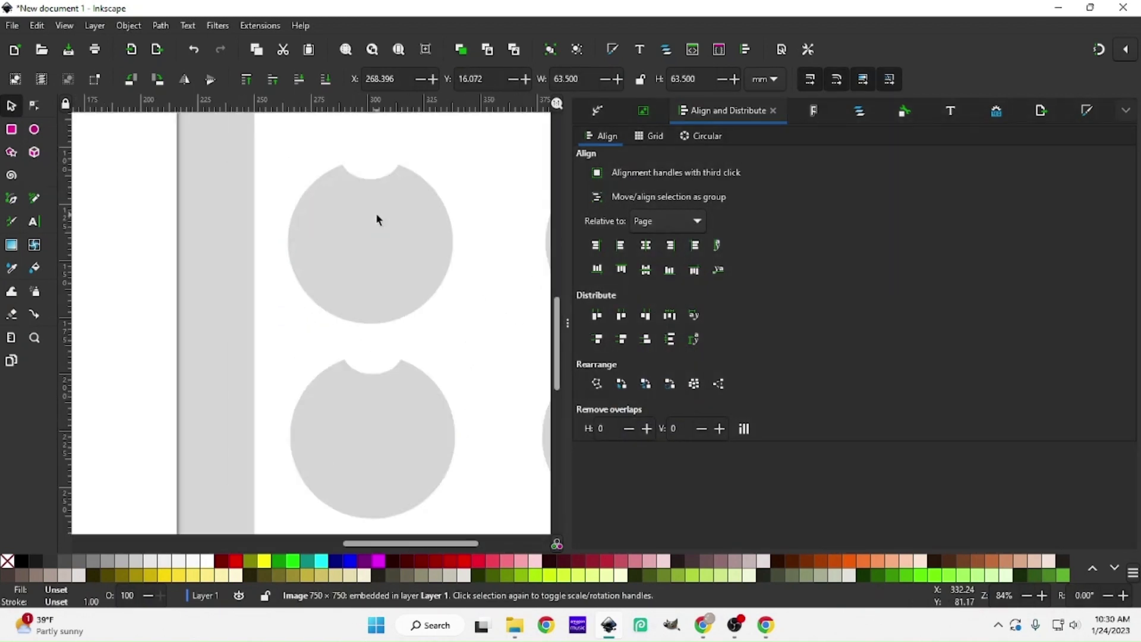
{"action": "scroll", "coordinate": [469, 287], "scroll_direction": "up", "scroll_amount": 8}
{"action": "left_click_drag", "start_coordinate": [402, 268], "coordinate": [409, 276]}
{"action": "left_click_drag", "start_coordinate": [452, 339], "coordinate": [433, 326]}
{"action": "mouse_move", "coordinate": [387, 265]}
{"action": "left_mouse_down"}
{"action": "mouse_move", "coordinate": [410, 310]}
{"action": "mouse_move", "coordinate": [419, 269]}
{"action": "mouse_move", "coordinate": [381, 276]}
{"action": "mouse_move", "coordinate": [390, 278]}
{"action": "left_mouse_up"}
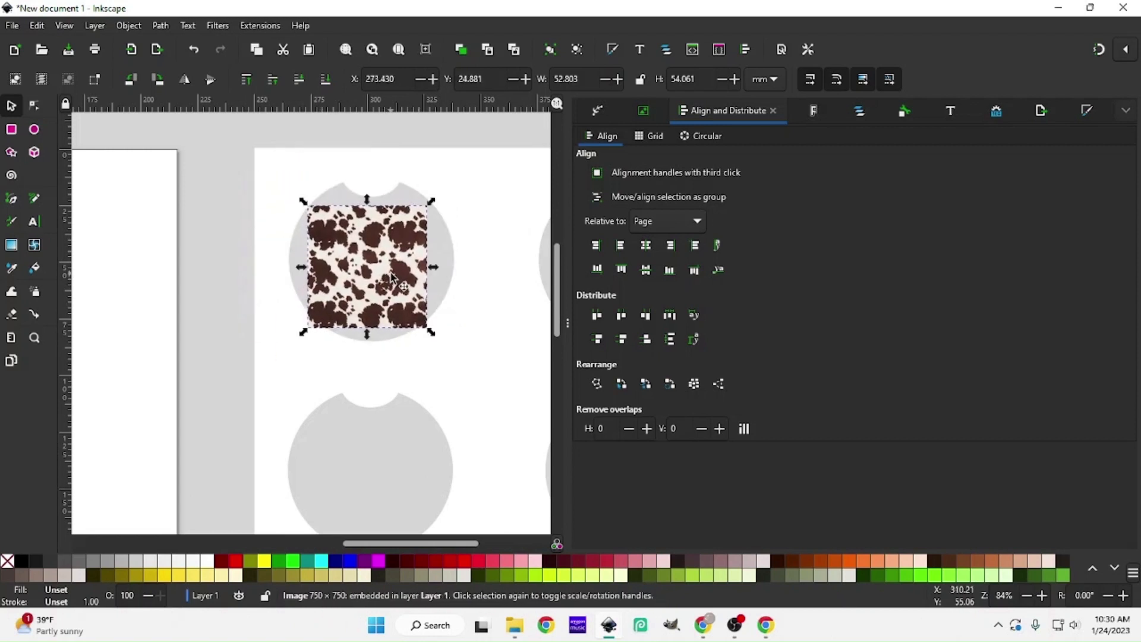
{"action": "left_click_drag", "start_coordinate": [433, 204], "coordinate": [469, 165]}
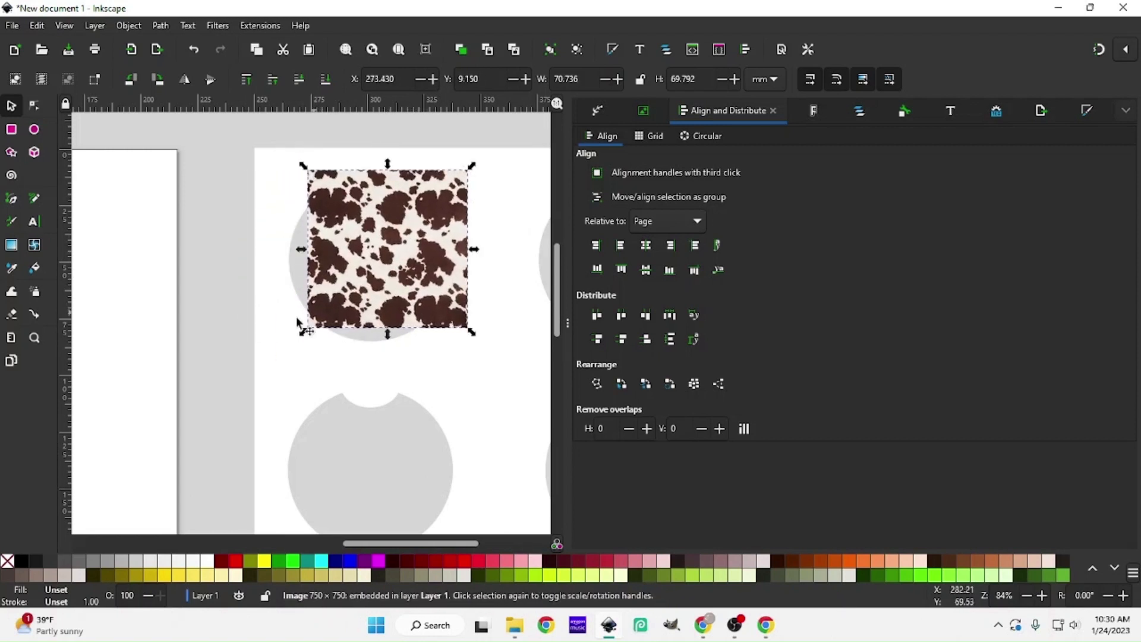
{"action": "left_click_drag", "start_coordinate": [302, 331], "coordinate": [276, 358]}
{"action": "left_click_drag", "start_coordinate": [405, 292], "coordinate": [399, 300]}
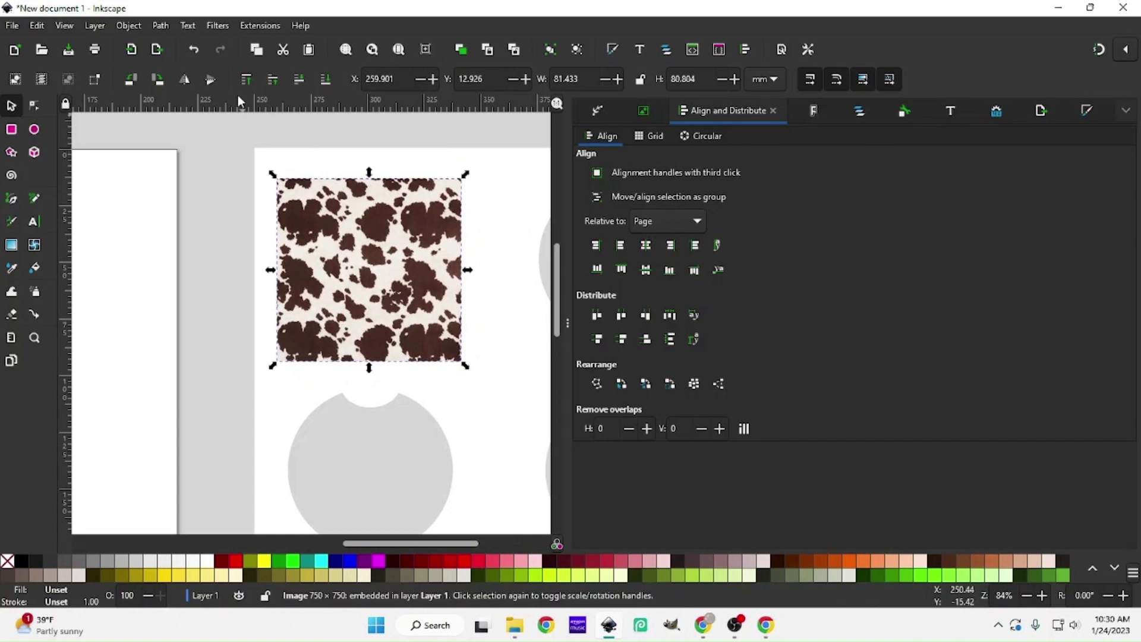
- Lower the cow print to the bottom behind the template and nudge it up to about Y 11 mm within the cutout
{"action": "left_click", "coordinate": [327, 82]}
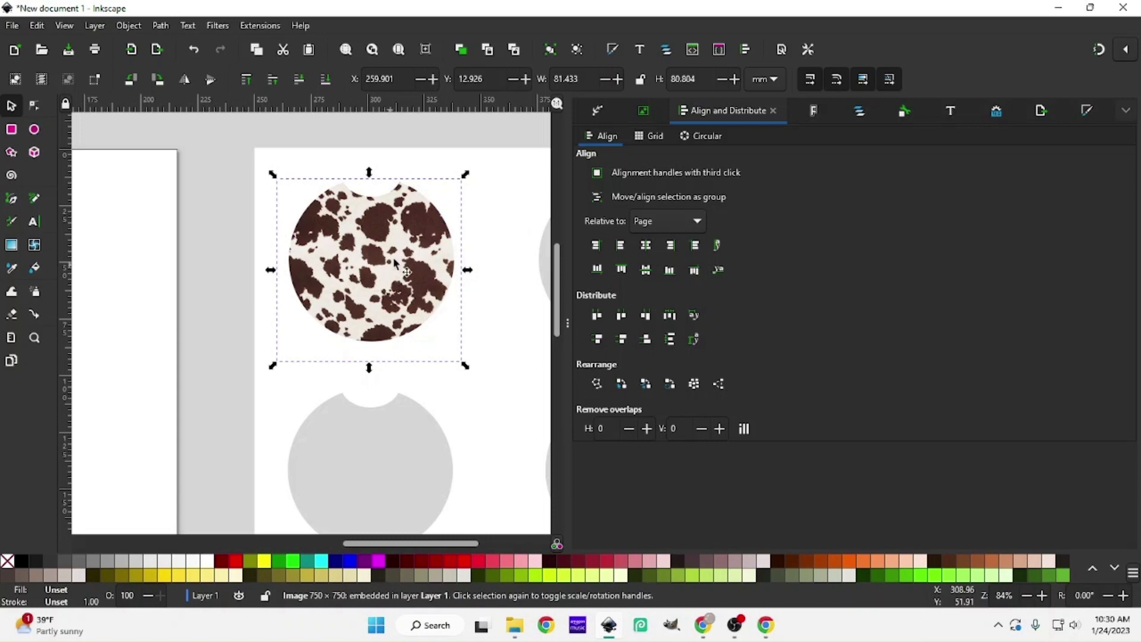
{"action": "left_click_drag", "start_coordinate": [392, 268], "coordinate": [392, 265]}
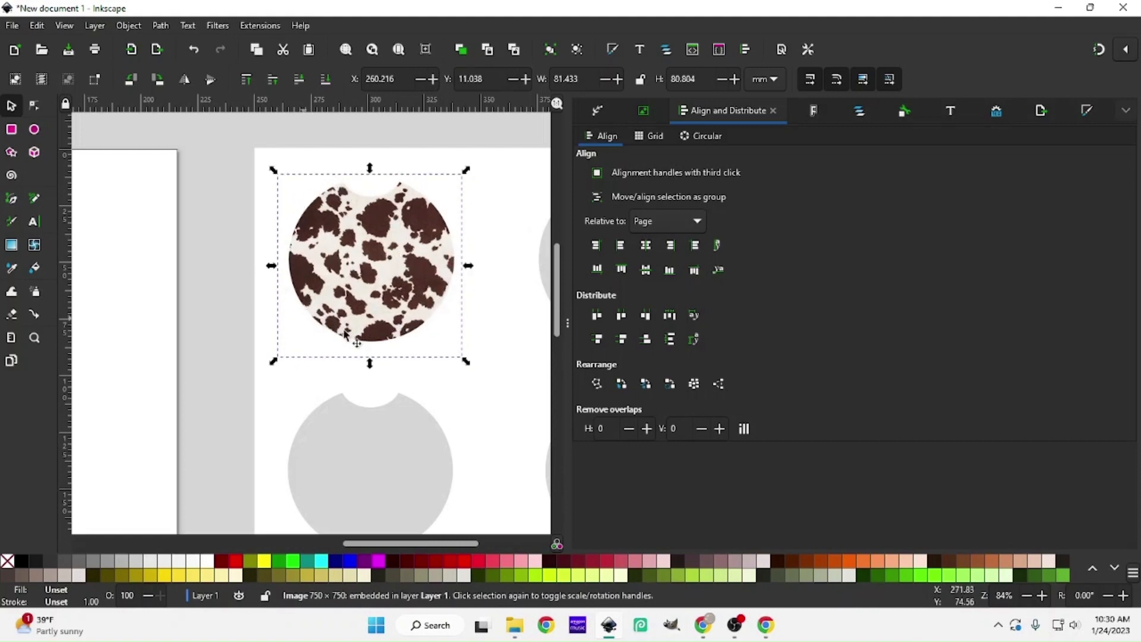
{"action": "key", "text": "plus"}
{"action": "key", "text": "plus"}
{"action": "scroll", "coordinate": [390, 316], "scroll_direction": "up", "scroll_amount": 3}
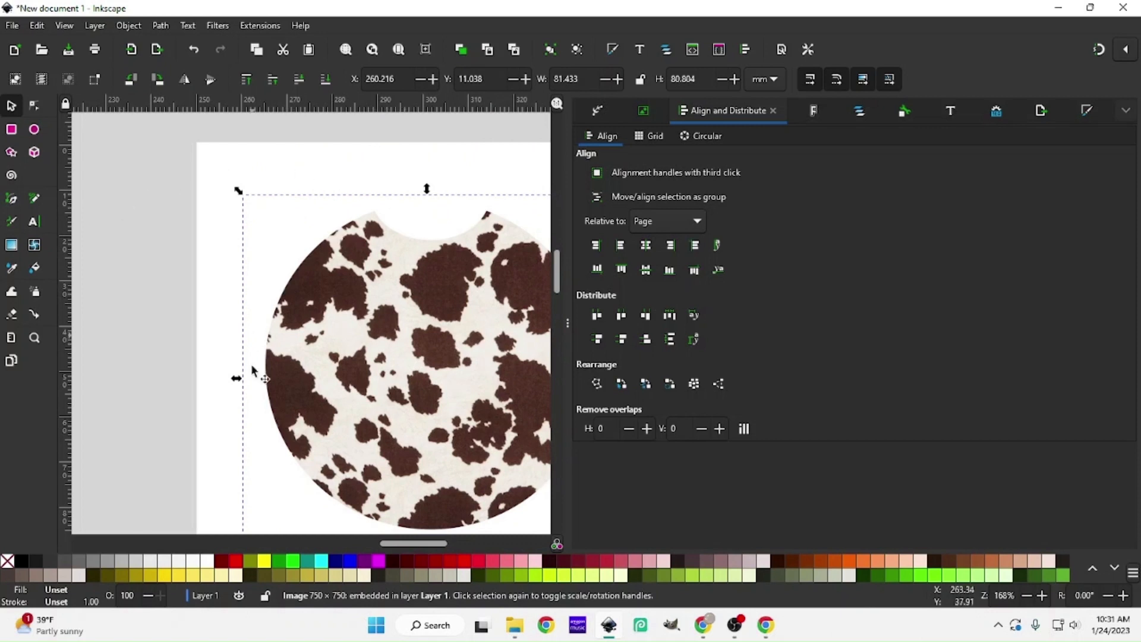
- Duplicate the cow print and place the copy over the template's upper-right cutout, at about X 371 mm and Y 8.5 mm
{"action": "left_click_drag", "start_coordinate": [397, 544], "coordinate": [418, 543]}
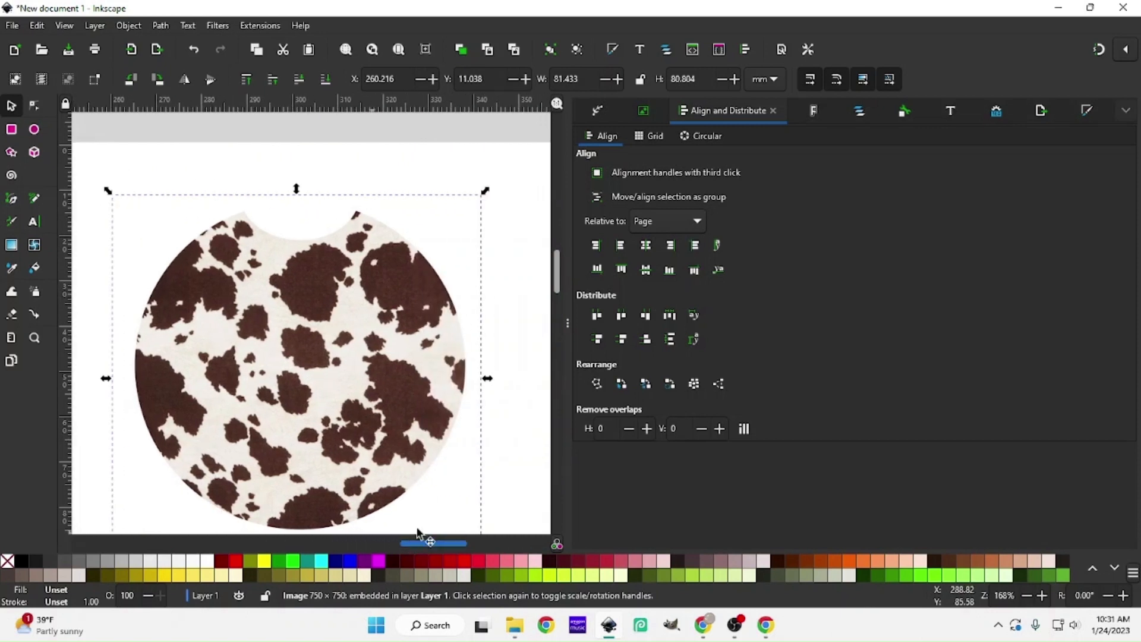
{"action": "key", "text": "minus"}
{"action": "key", "text": "minus"}
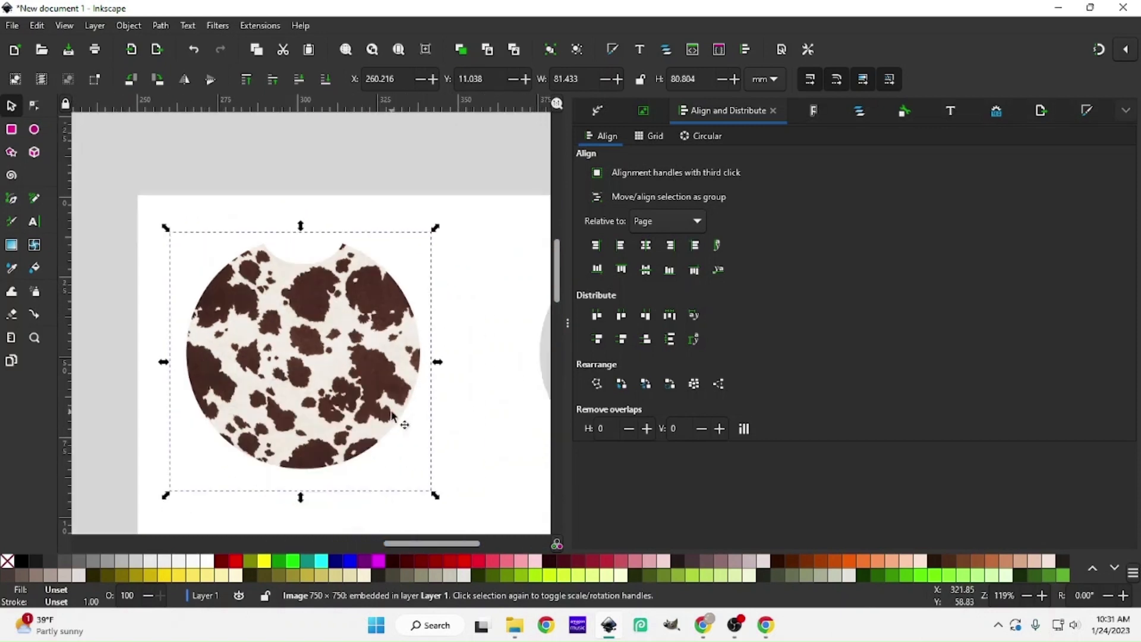
{"action": "right_click", "coordinate": [328, 369]}
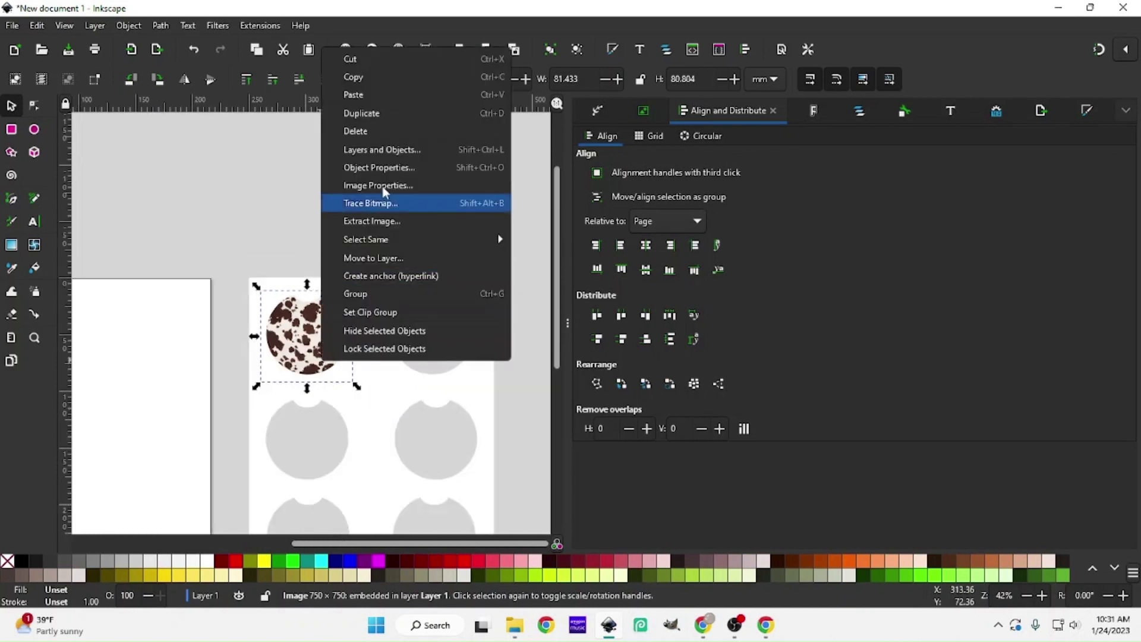
{"action": "left_click", "coordinate": [399, 114]}
{"action": "left_click_drag", "start_coordinate": [340, 358], "coordinate": [437, 343]}
- Duplicate the cow print twice more and place the copies over the two middle-row cutouts of the template
{"action": "scroll", "coordinate": [437, 343], "scroll_direction": "down", "scroll_amount": 4}
{"action": "right_click", "coordinate": [467, 225]}
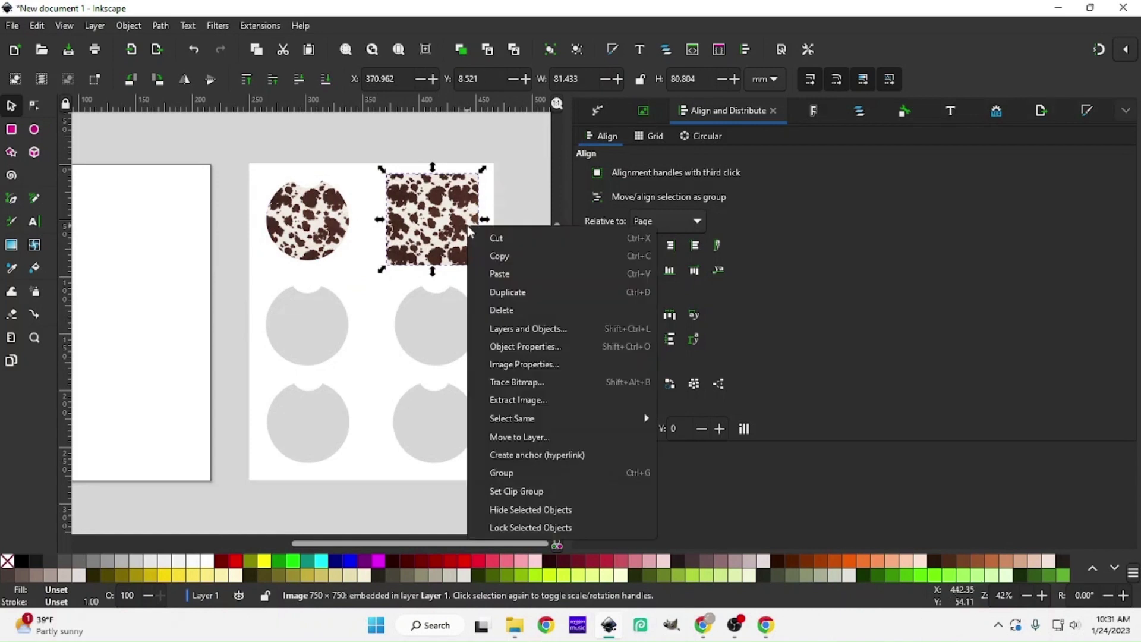
{"action": "left_click", "coordinate": [515, 291]}
{"action": "left_click_drag", "start_coordinate": [453, 229], "coordinate": [273, 339]}
{"action": "right_click", "coordinate": [451, 331]}
{"action": "left_click", "coordinate": [523, 84]}
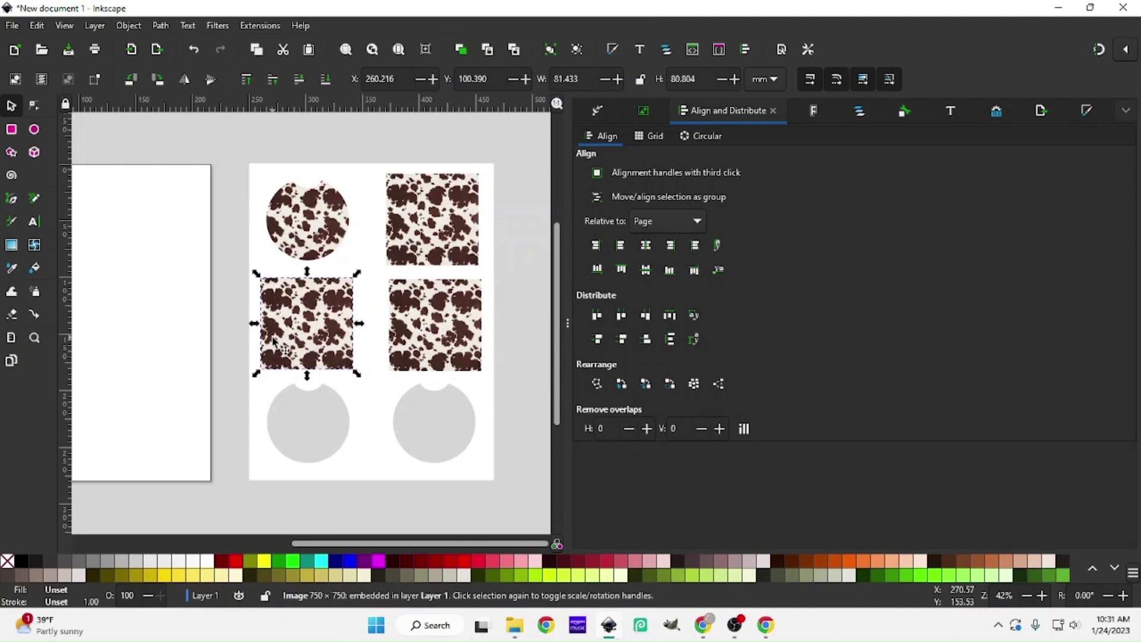
- Import the teal leopard print from the ANIMAL PRINTS folder and scale it to about 91.6 × 75.9 mm over the lower-left cutout
{"action": "left_click", "coordinate": [12, 25]}
{"action": "left_click", "coordinate": [36, 205]}
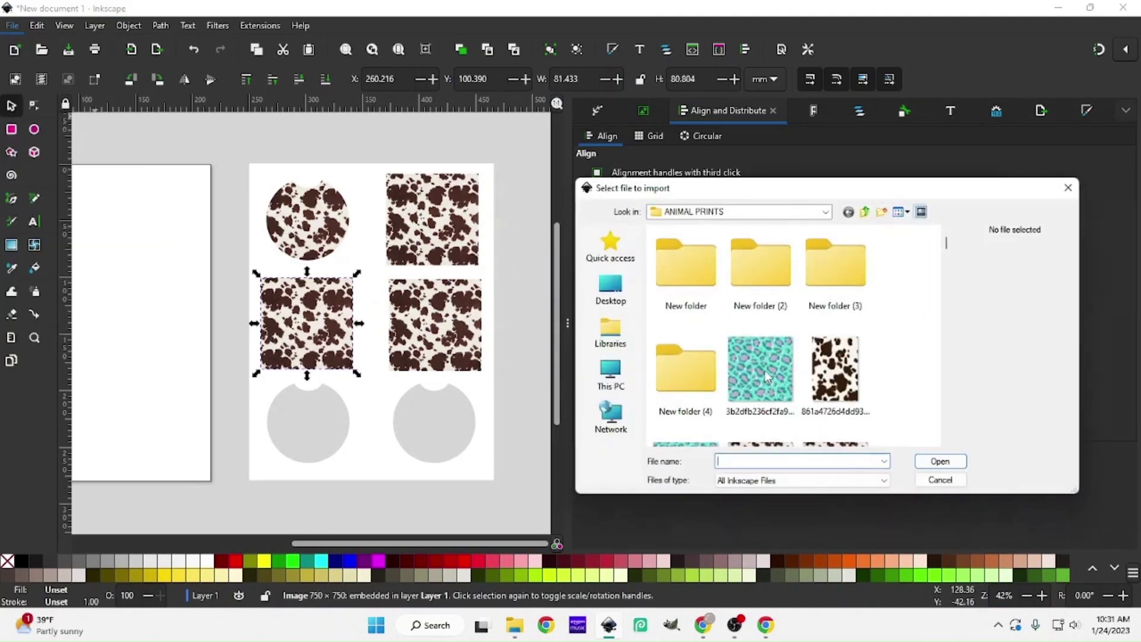
{"action": "double_click", "coordinate": [767, 378]}
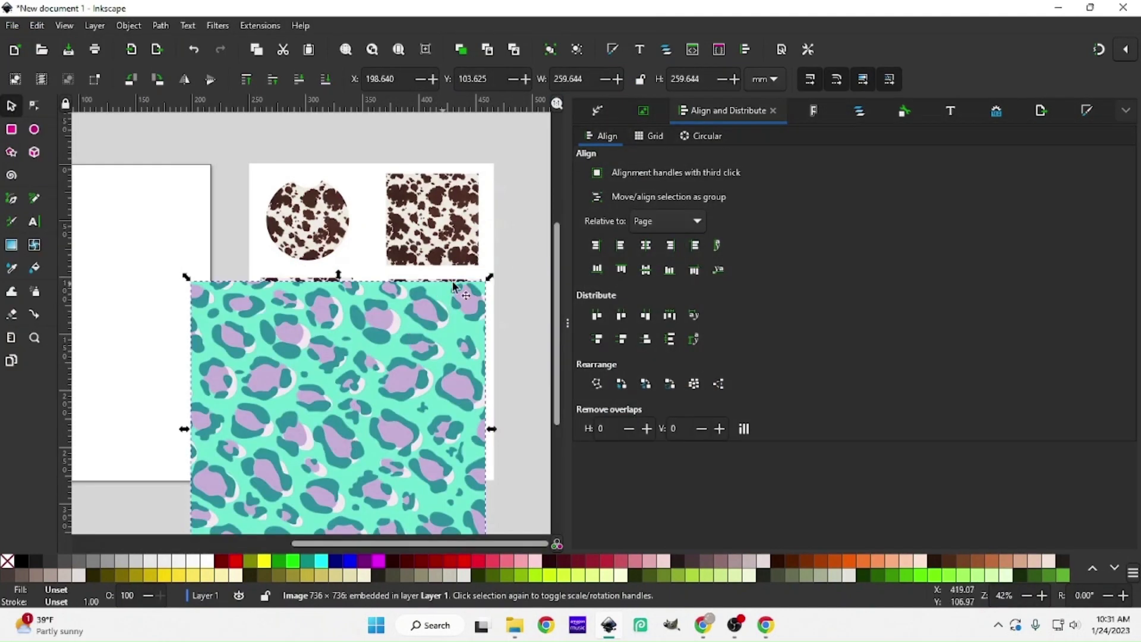
{"action": "left_click_drag", "start_coordinate": [490, 277], "coordinate": [320, 401]}
{"action": "left_click_drag", "start_coordinate": [303, 461], "coordinate": [301, 476]}
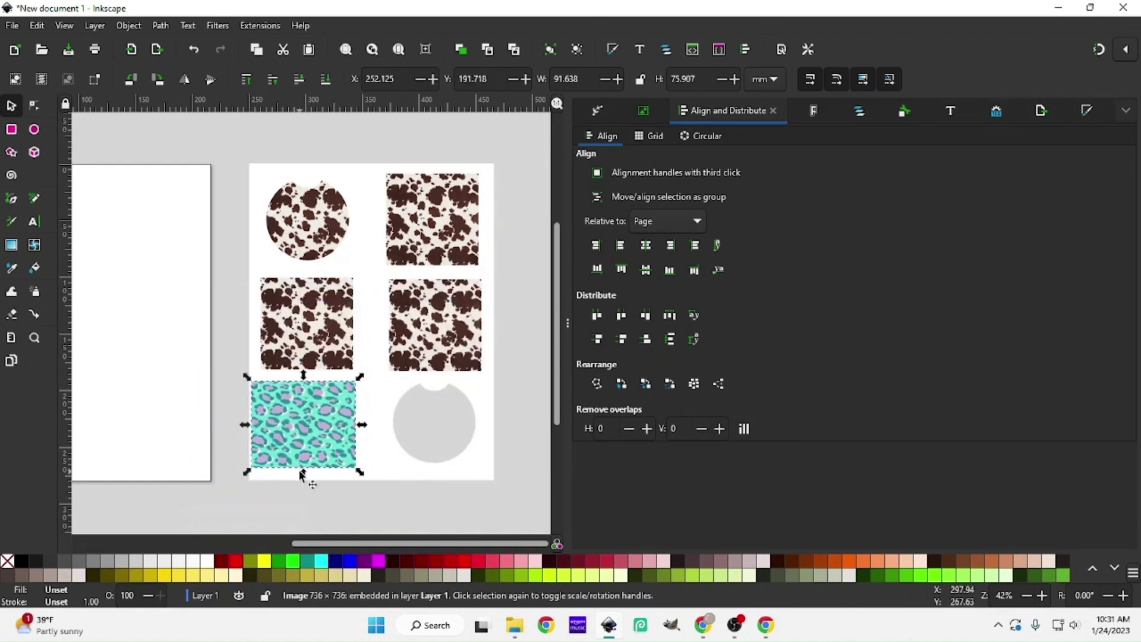
- Duplicate the leopard print and place the copy over the lower-right cutout, at about X 366 mm and Y 193 mm
{"action": "left_click_drag", "start_coordinate": [313, 435], "coordinate": [446, 416]}
{"action": "right_click", "coordinate": [317, 438]}
{"action": "left_click", "coordinate": [399, 189]}
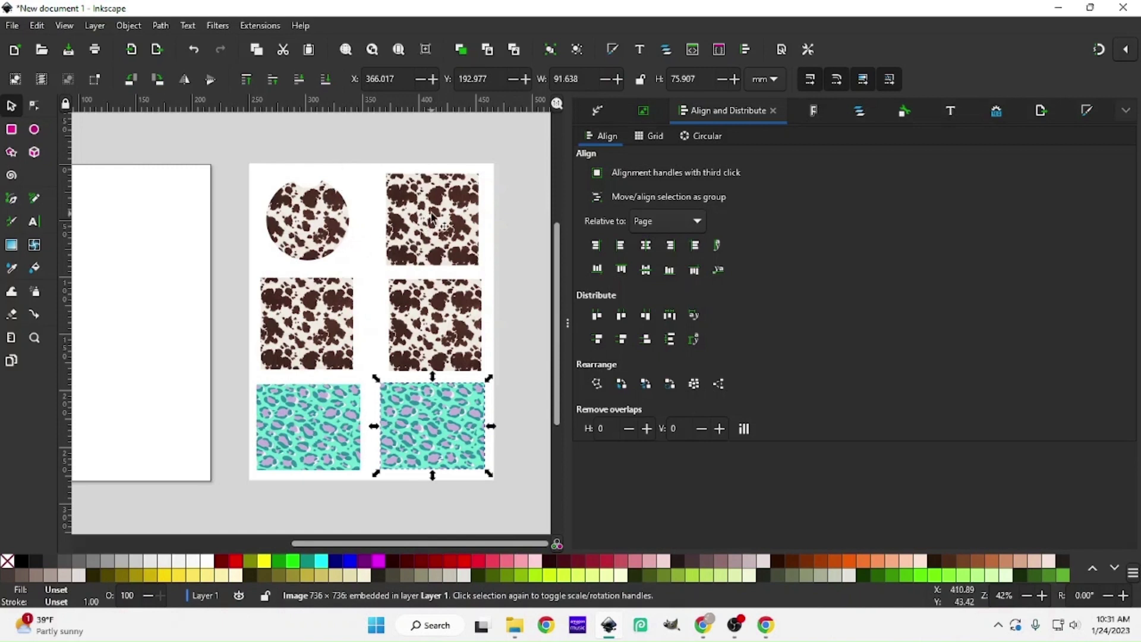
- Raise the coaster template to the top so all the pattern images sit behind its cutouts
{"action": "left_click", "coordinate": [329, 321]}
{"action": "left_click", "coordinate": [474, 334]}
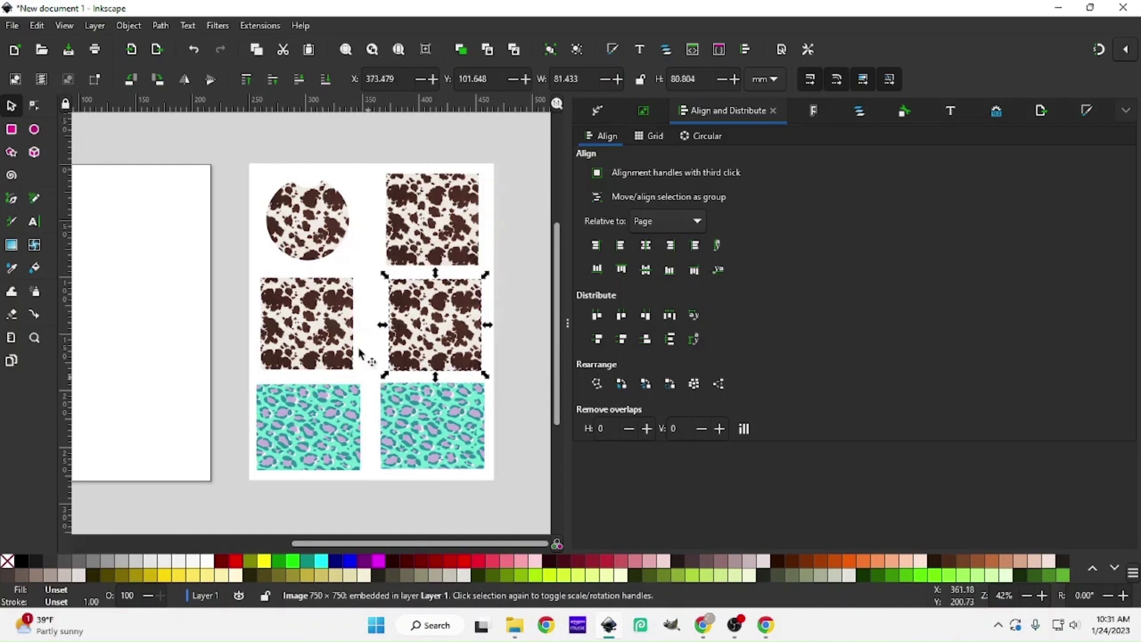
{"action": "left_click", "coordinate": [362, 181]}
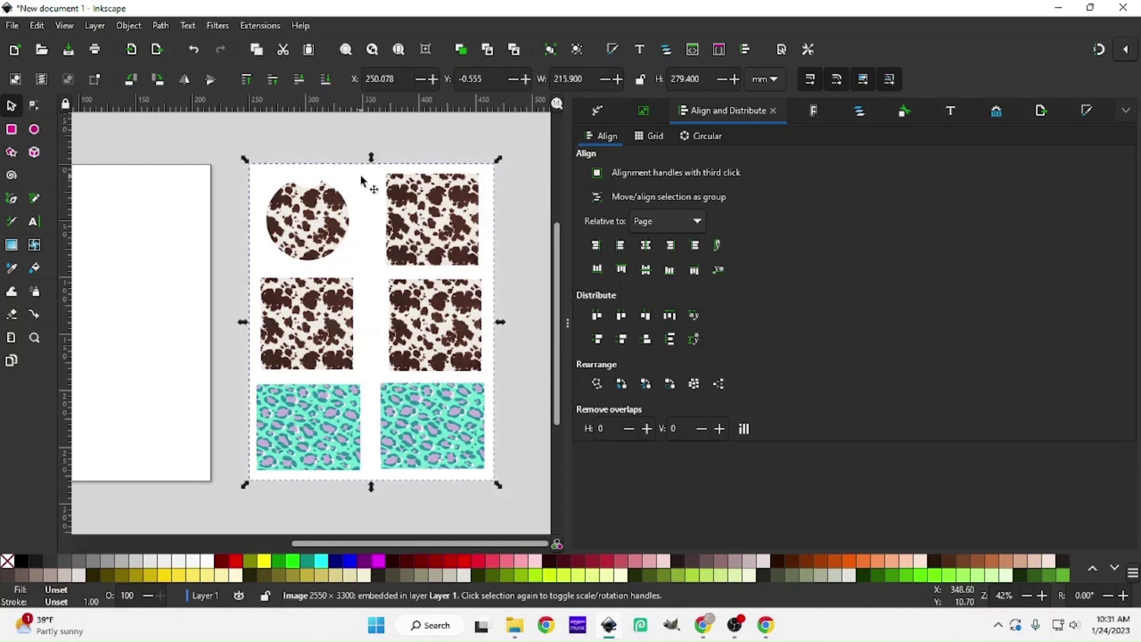
{"action": "left_click", "coordinate": [244, 84]}
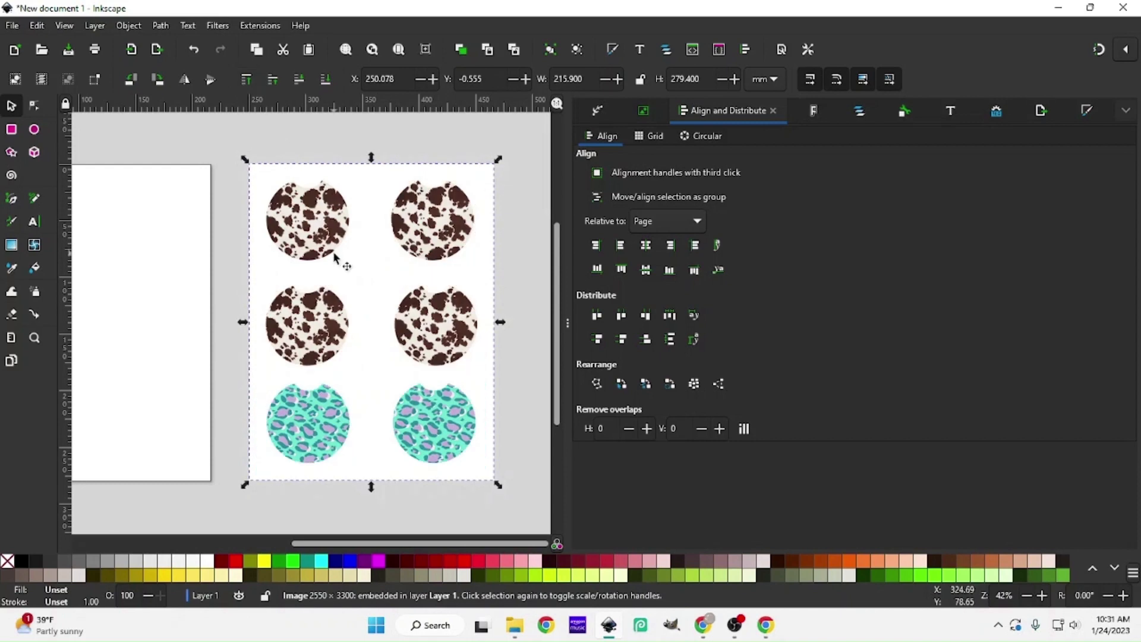
- Check the filled cutouts, and group the coaster template with all six pattern images
{"action": "key", "text": "plus"}
{"action": "key", "text": "plus"}
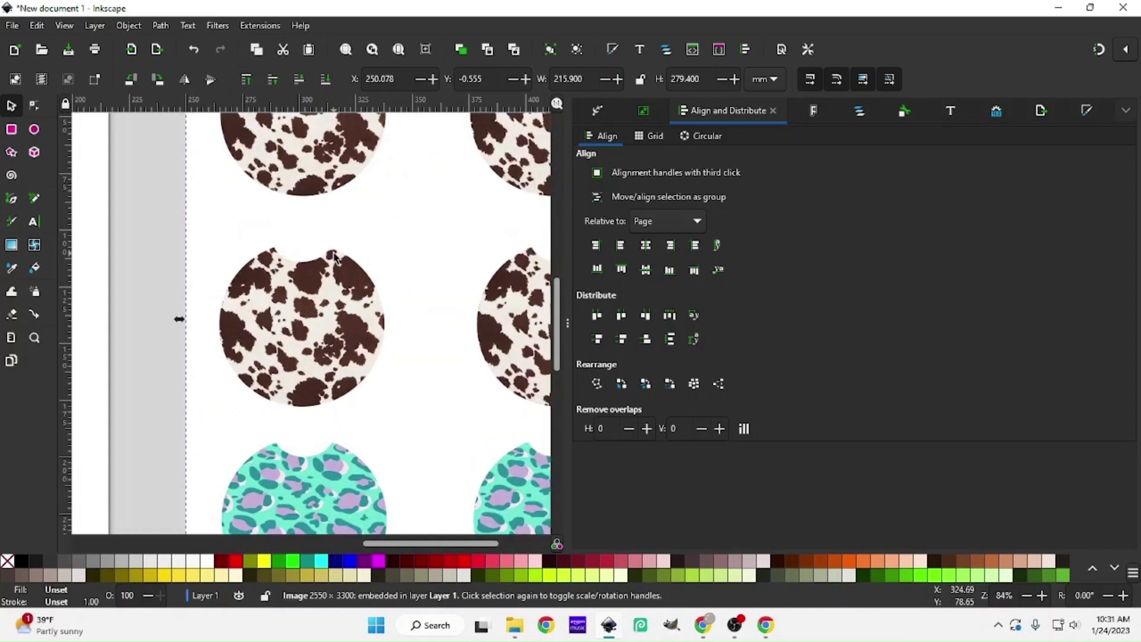
{"action": "scroll", "coordinate": [343, 451], "scroll_direction": "down", "scroll_amount": 3}
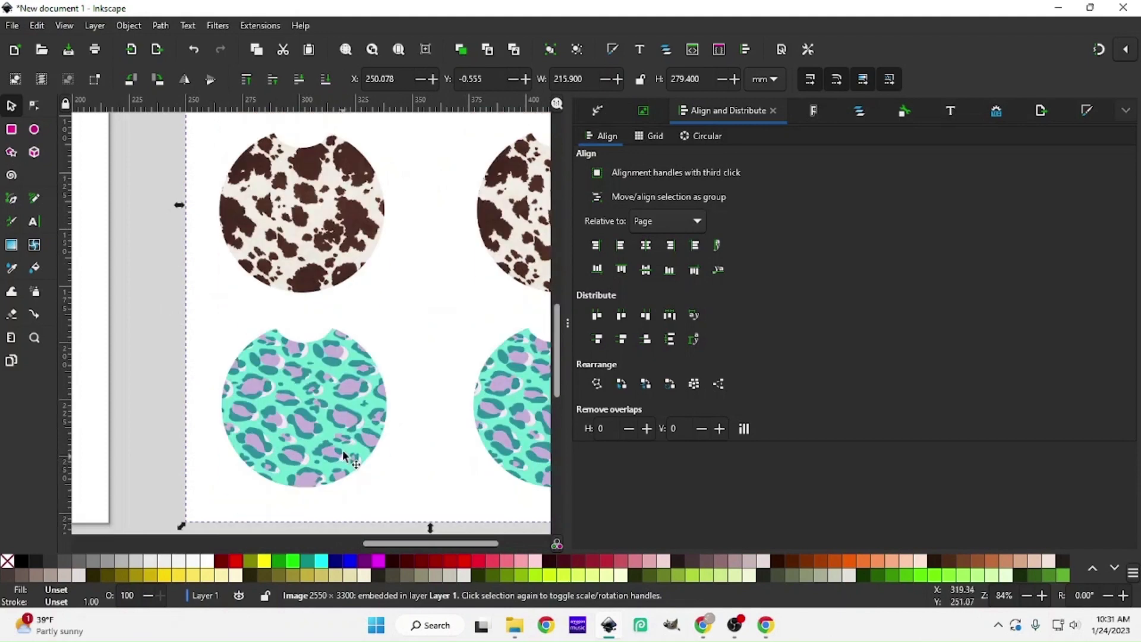
{"action": "key", "text": "minus"}
{"action": "key", "text": "minus"}
{"action": "key", "text": "minus"}
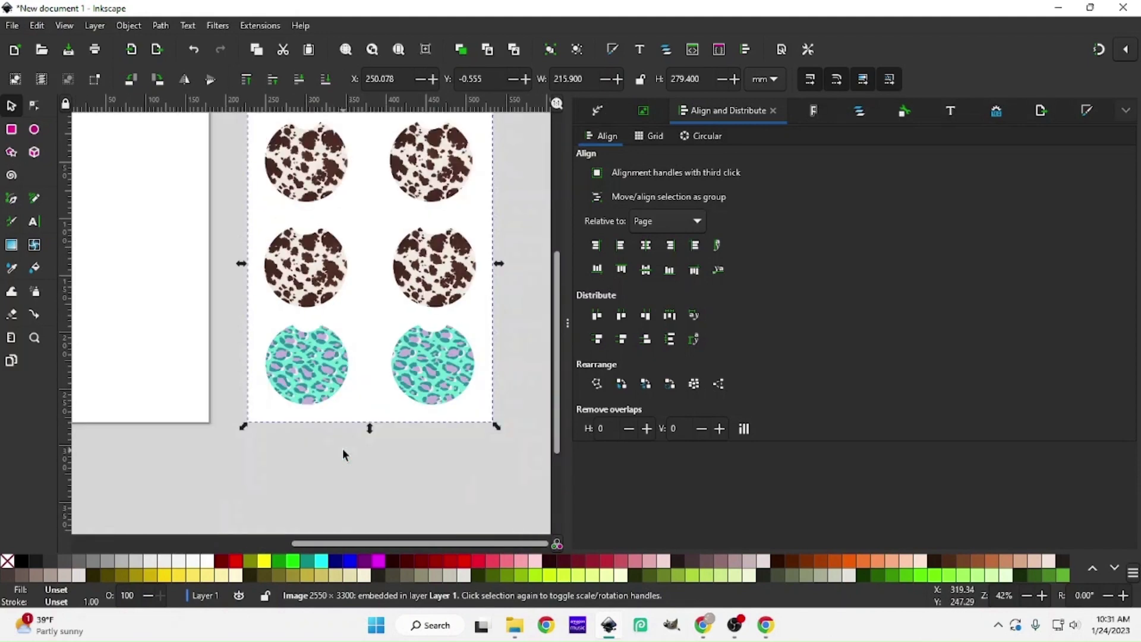
{"action": "left_click_drag", "start_coordinate": [246, 134], "coordinate": [487, 439]}
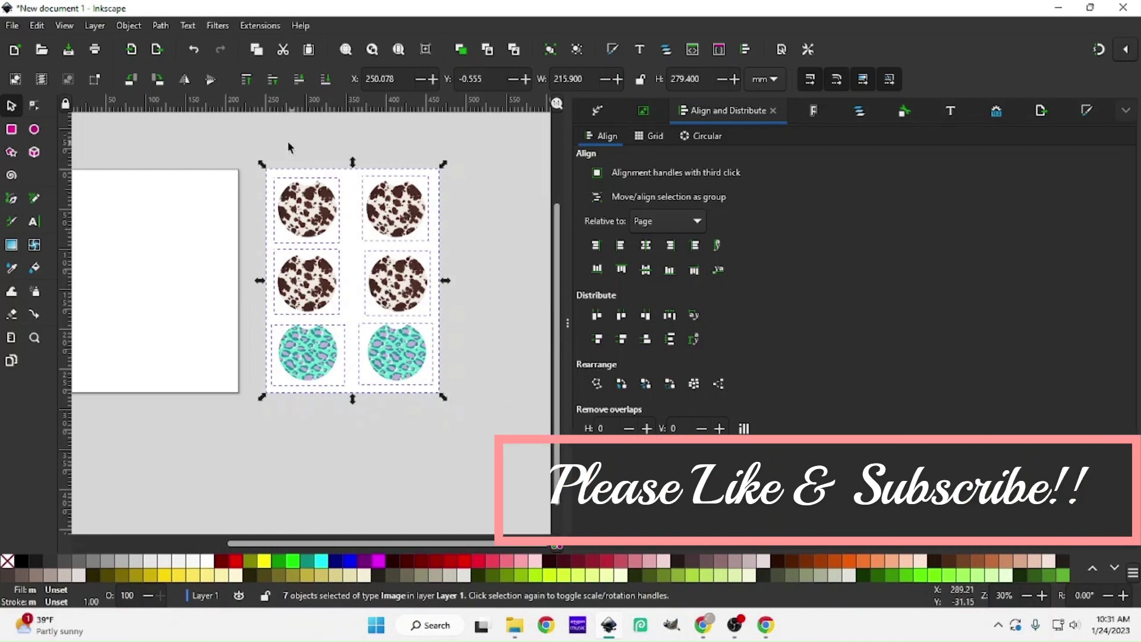
{"action": "left_click", "coordinate": [244, 141]}
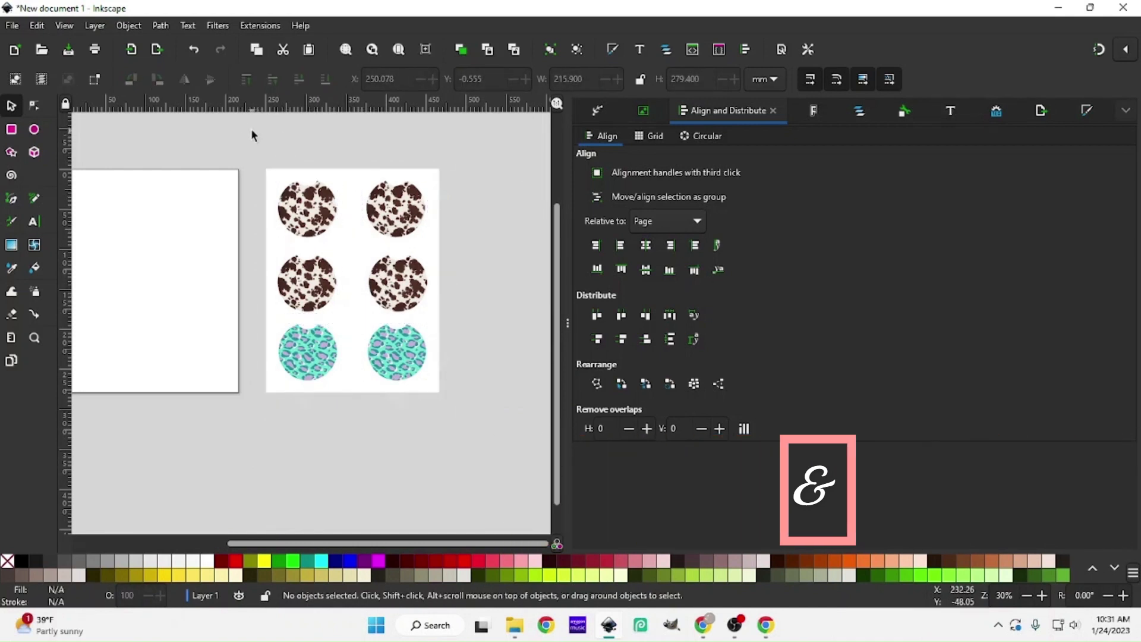
{"action": "left_click_drag", "start_coordinate": [252, 130], "coordinate": [511, 475]}
{"action": "right_click", "coordinate": [393, 260]}
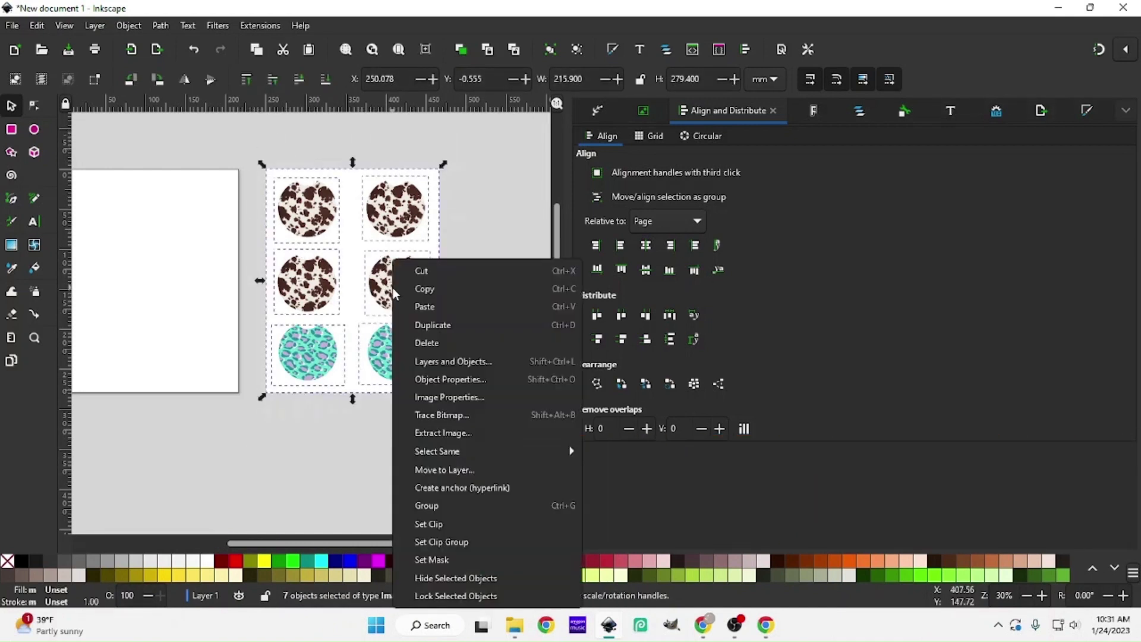
{"action": "left_click", "coordinate": [472, 504]}
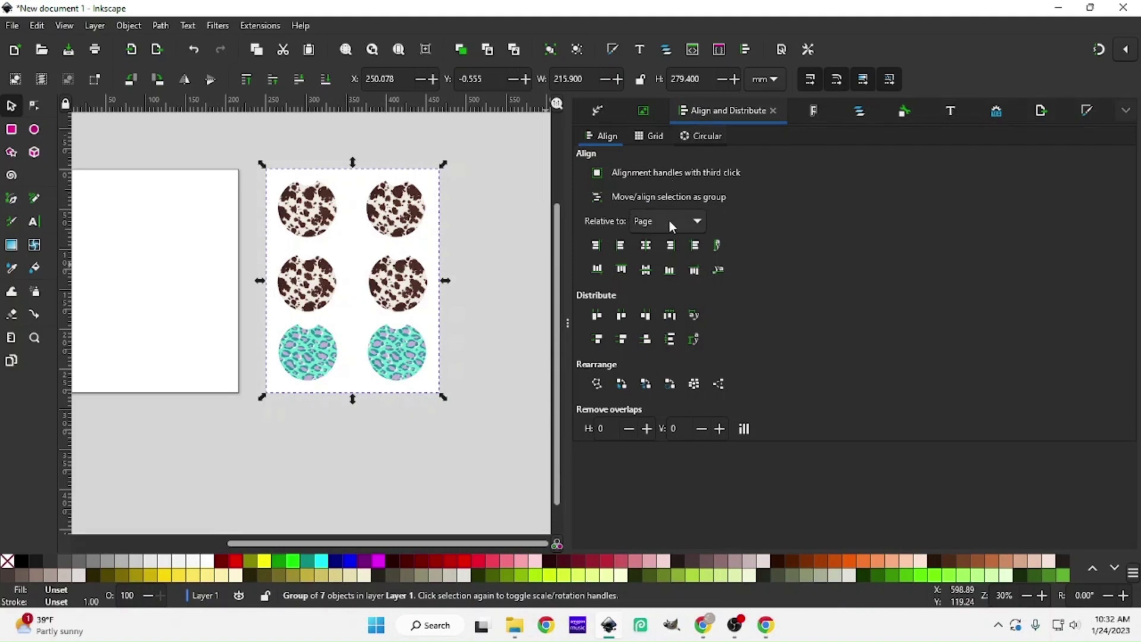
- Center the grouped coaster sheet horizontally and vertically relative to the page, and deselect it
{"action": "left_click", "coordinate": [646, 245]}
{"action": "left_click", "coordinate": [646, 272]}
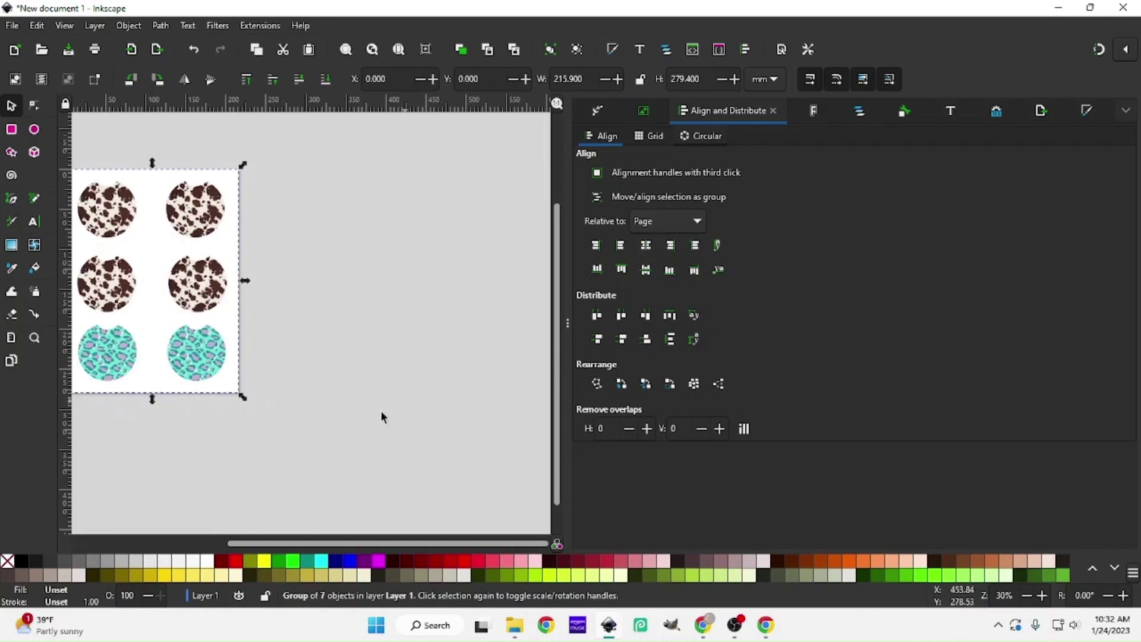
{"action": "left_click_drag", "start_coordinate": [343, 543], "coordinate": [255, 543]}
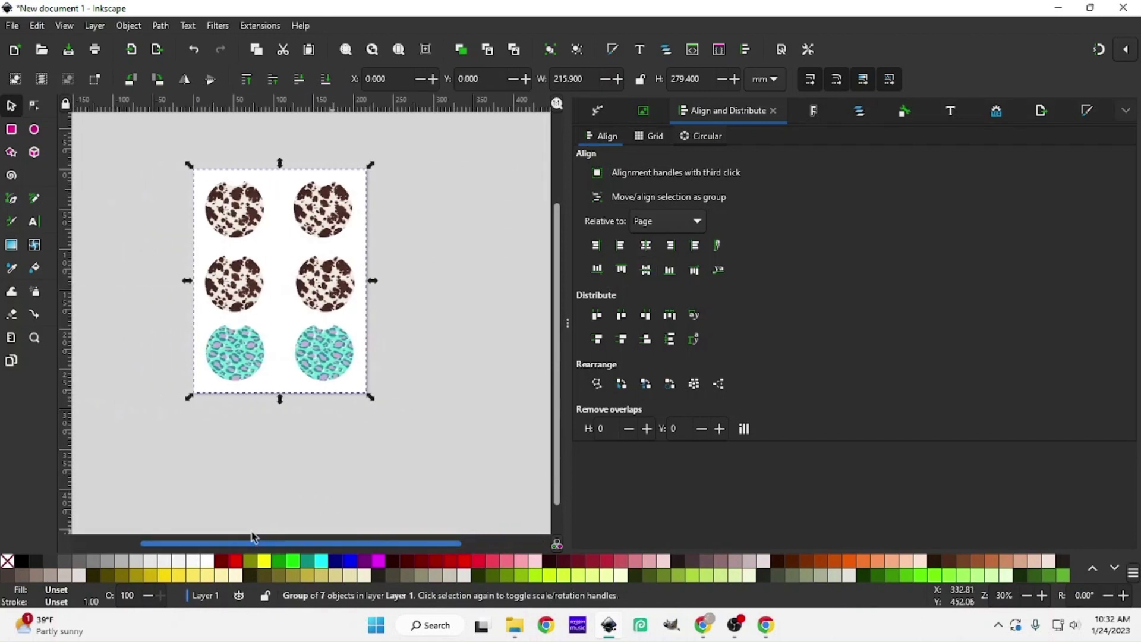
{"action": "left_click", "coordinate": [165, 173]}
- Open the print settings to view the printer selection and page range, and close them without printing
{"action": "left_click", "coordinate": [12, 25]}
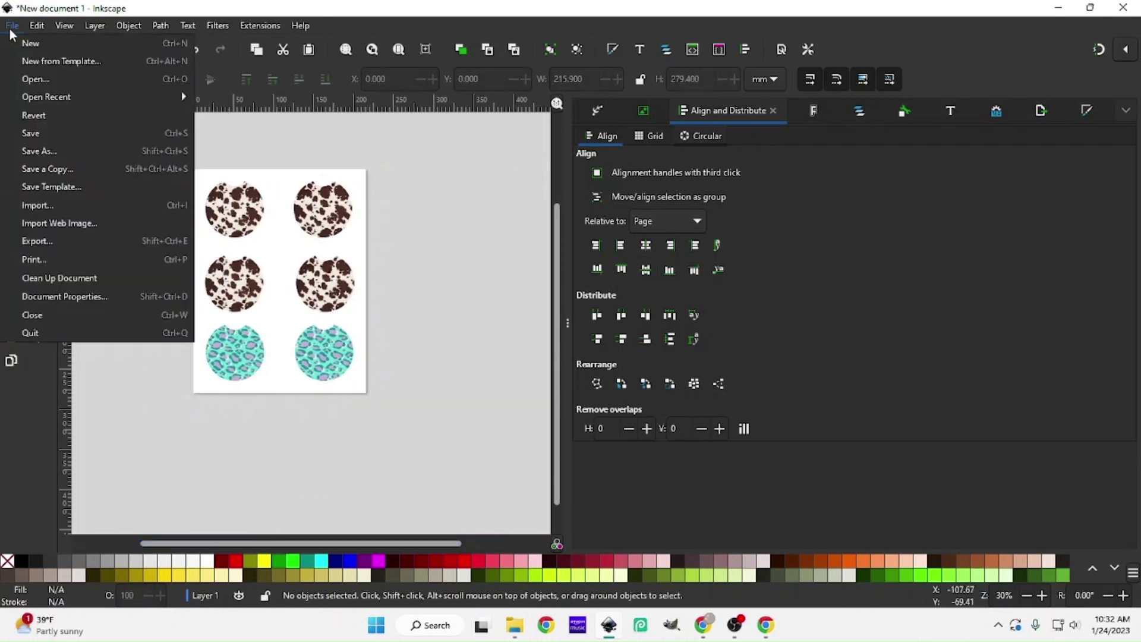
{"action": "left_click", "coordinate": [34, 260]}
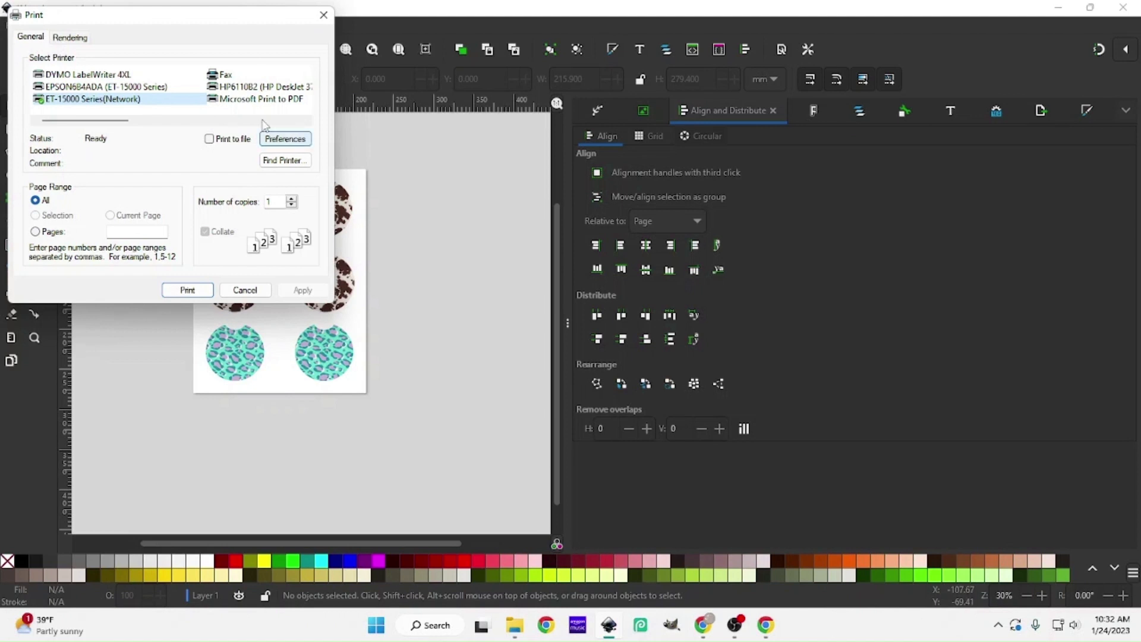
{"action": "left_click", "coordinate": [328, 22]}
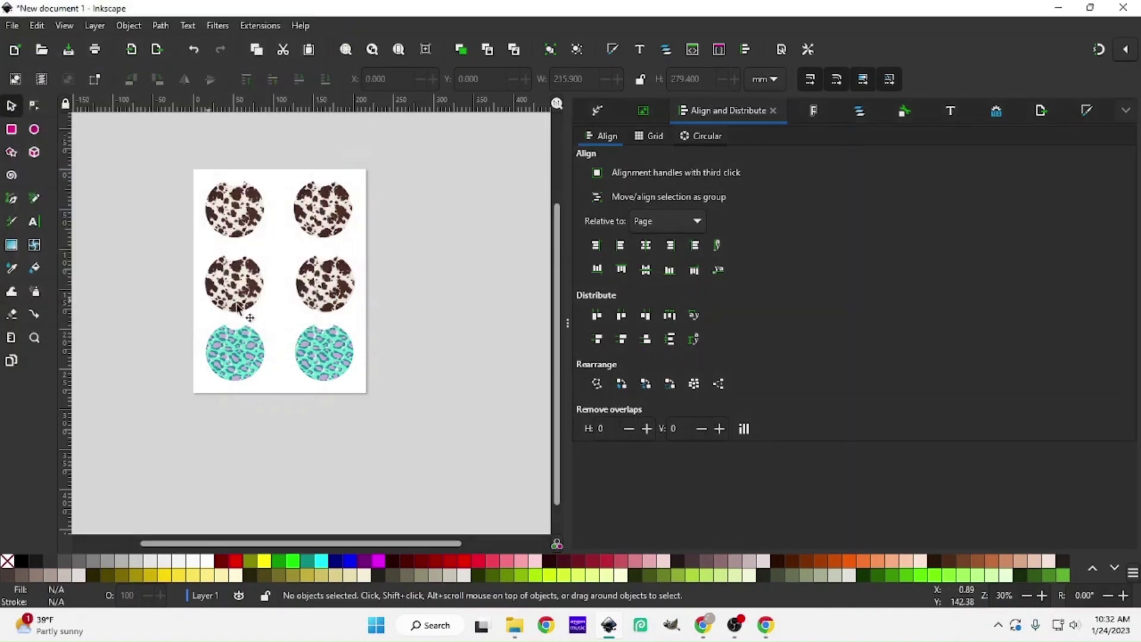